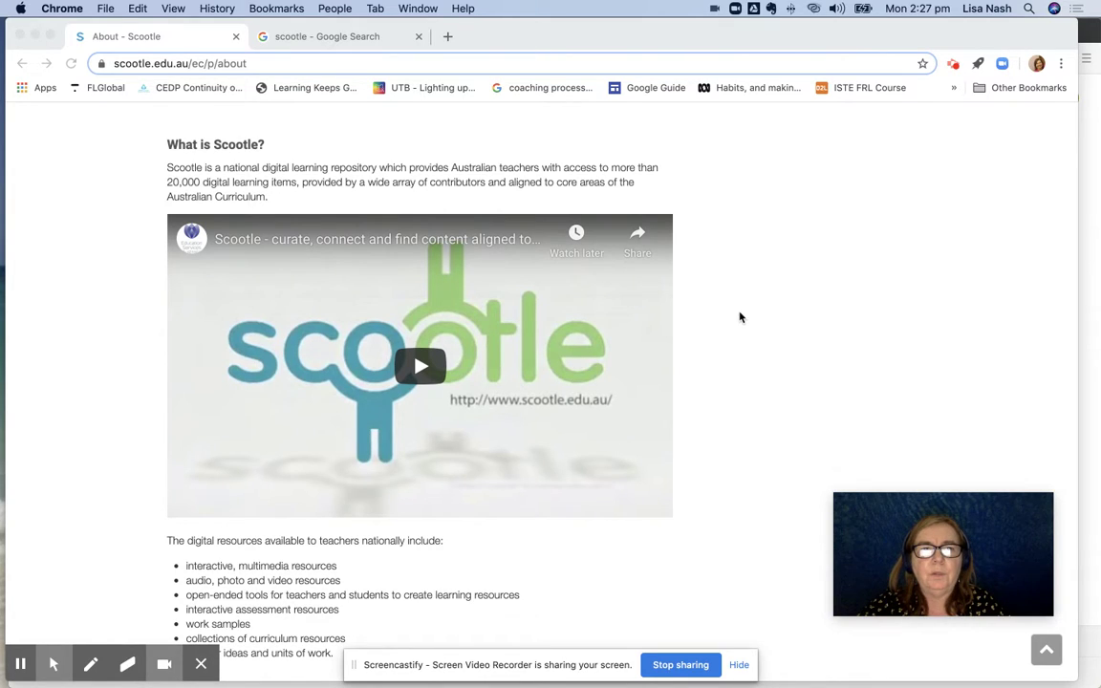
- From the Google results for scootle, open the Scootle login page and sign in via CEnet
{"action": "scroll", "coordinate": [739, 318], "scroll_direction": "down", "scroll_amount": 3}
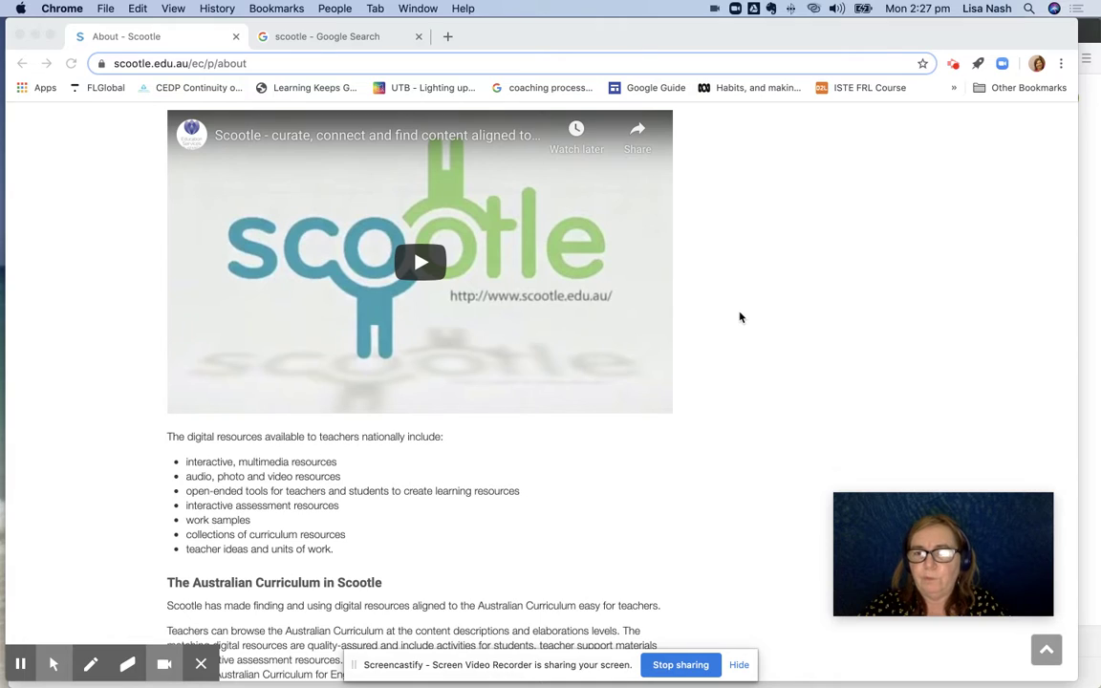
{"action": "scroll", "coordinate": [519, 467], "scroll_direction": "down", "scroll_amount": 2}
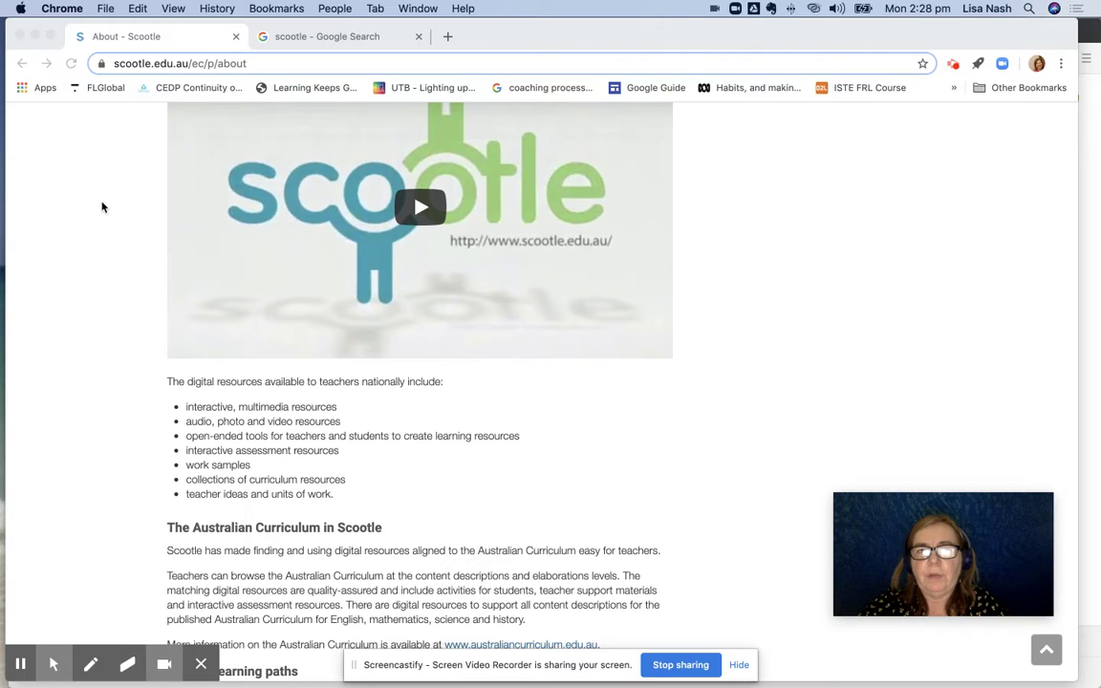
{"action": "scroll", "coordinate": [96, 226], "scroll_direction": "up", "scroll_amount": 2}
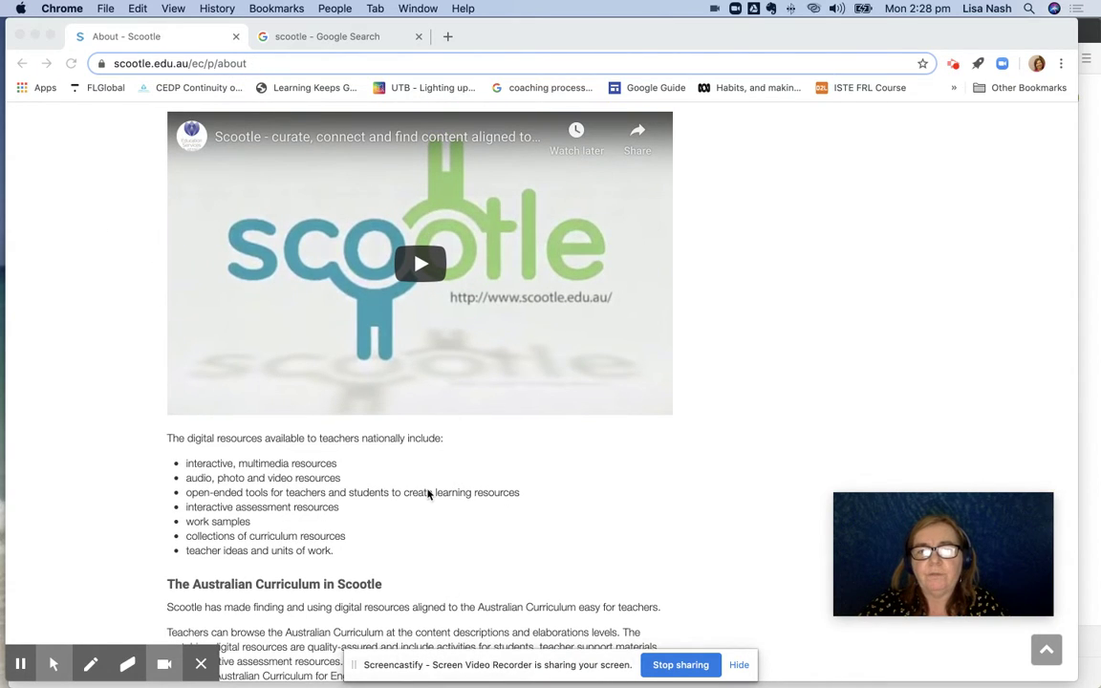
{"action": "scroll", "coordinate": [428, 494], "scroll_direction": "down", "scroll_amount": 5}
{"action": "scroll", "coordinate": [384, 435], "scroll_direction": "up", "scroll_amount": 10}
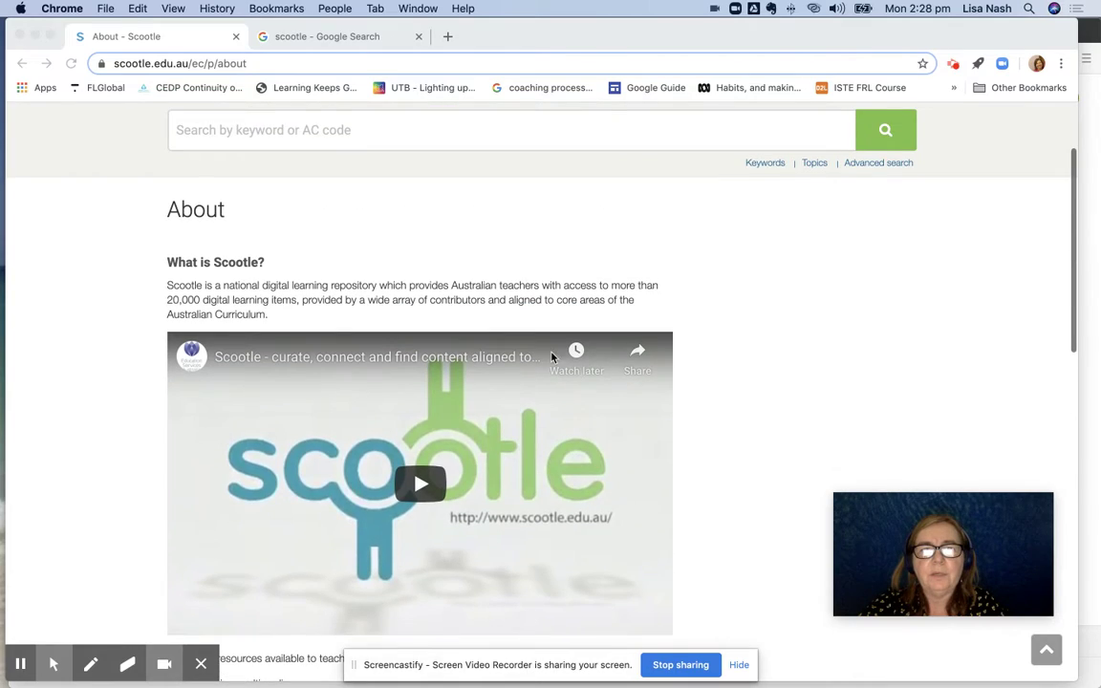
{"action": "scroll", "coordinate": [552, 356], "scroll_direction": "up", "scroll_amount": 2}
{"action": "scroll", "coordinate": [688, 270], "scroll_direction": "up", "scroll_amount": 1}
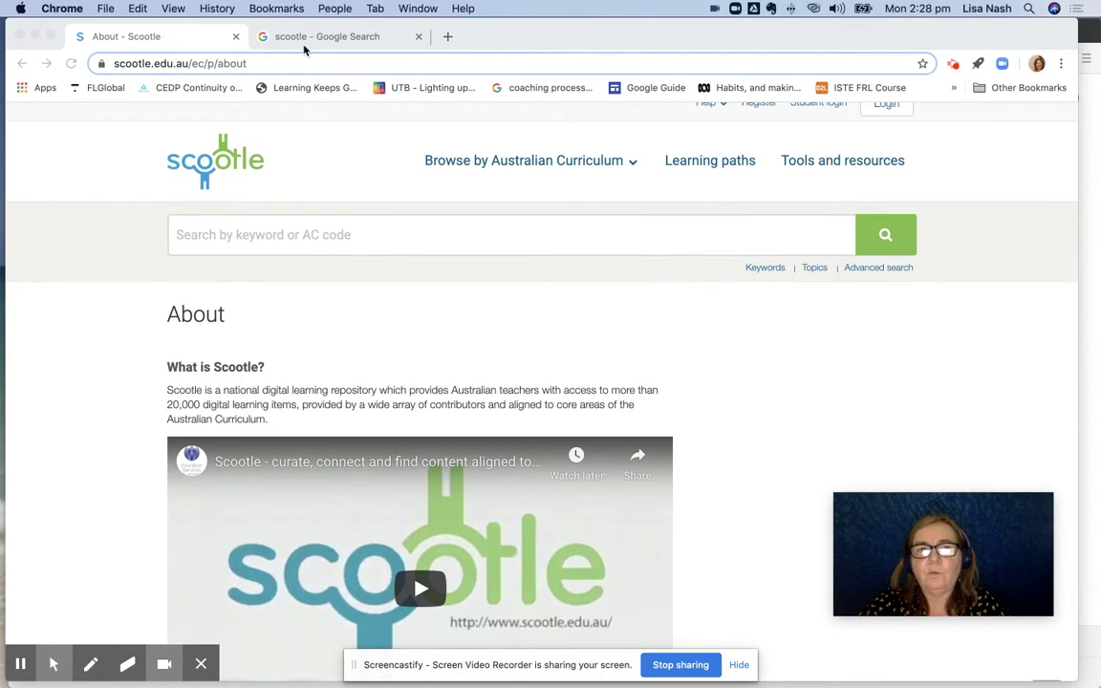
{"action": "left_click", "coordinate": [279, 36]}
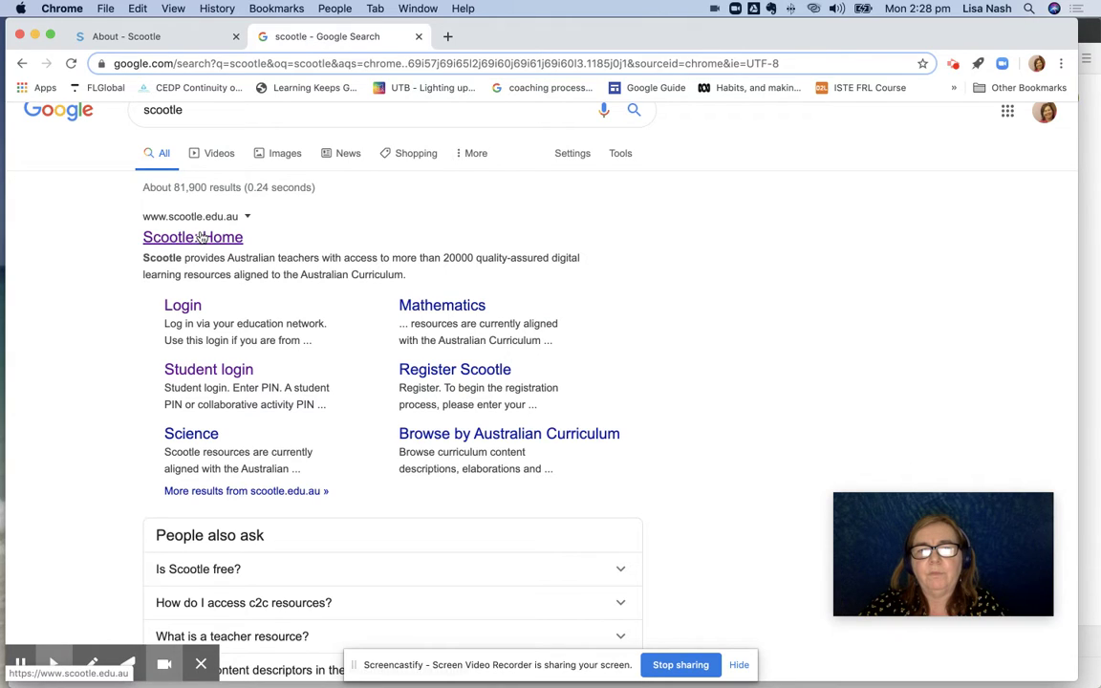
{"action": "left_click", "coordinate": [183, 307]}
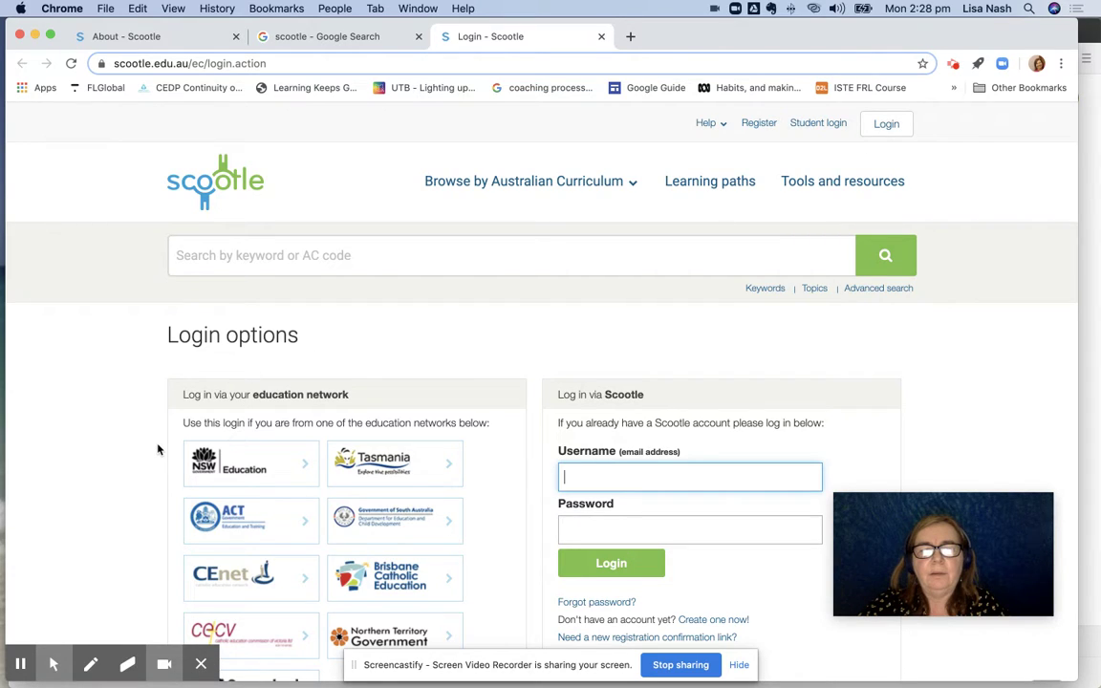
{"action": "scroll", "coordinate": [153, 392], "scroll_direction": "down", "scroll_amount": 4}
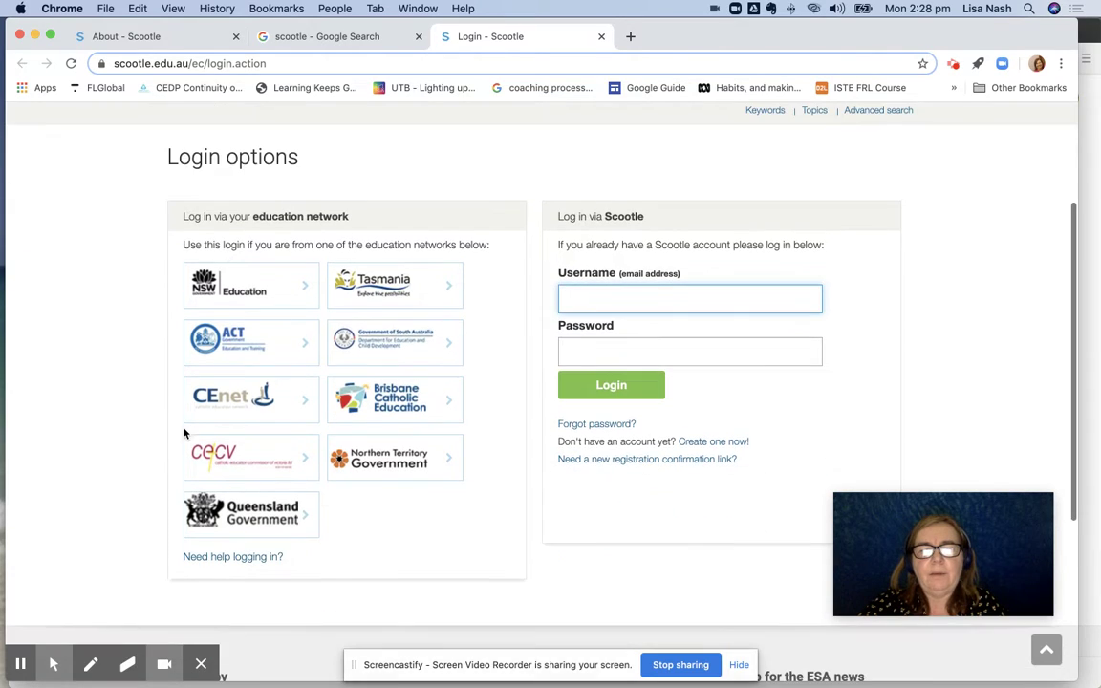
{"action": "left_click", "coordinate": [236, 400]}
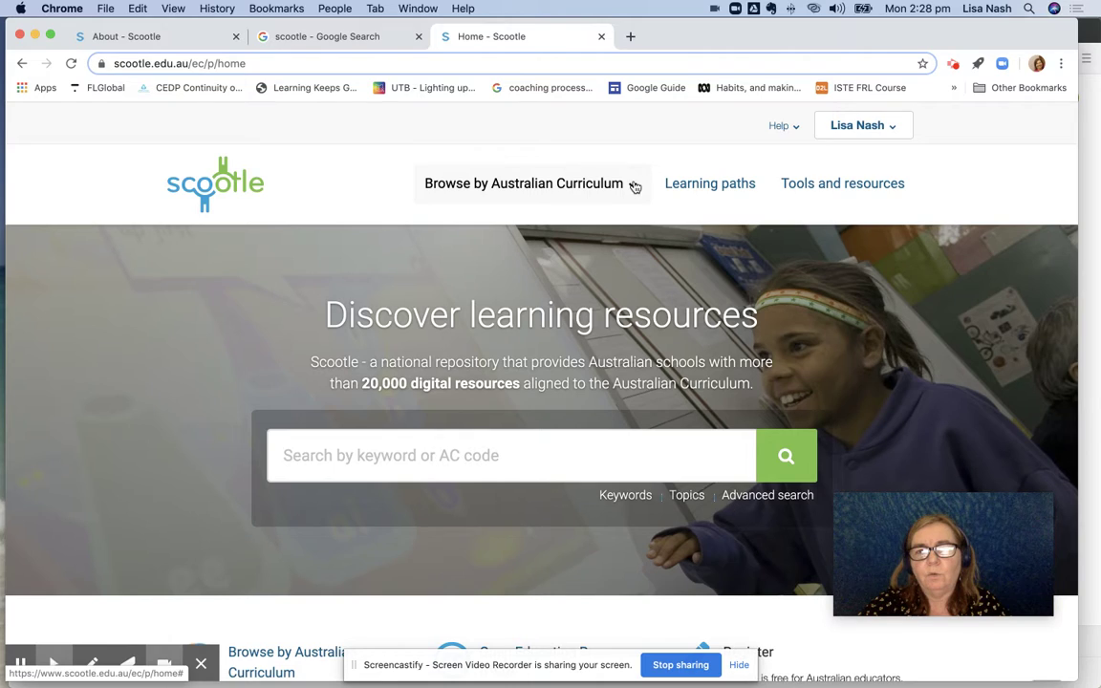
- Run a keyword search for 'Federation', returning 1307 resources
{"action": "left_click", "coordinate": [633, 188]}
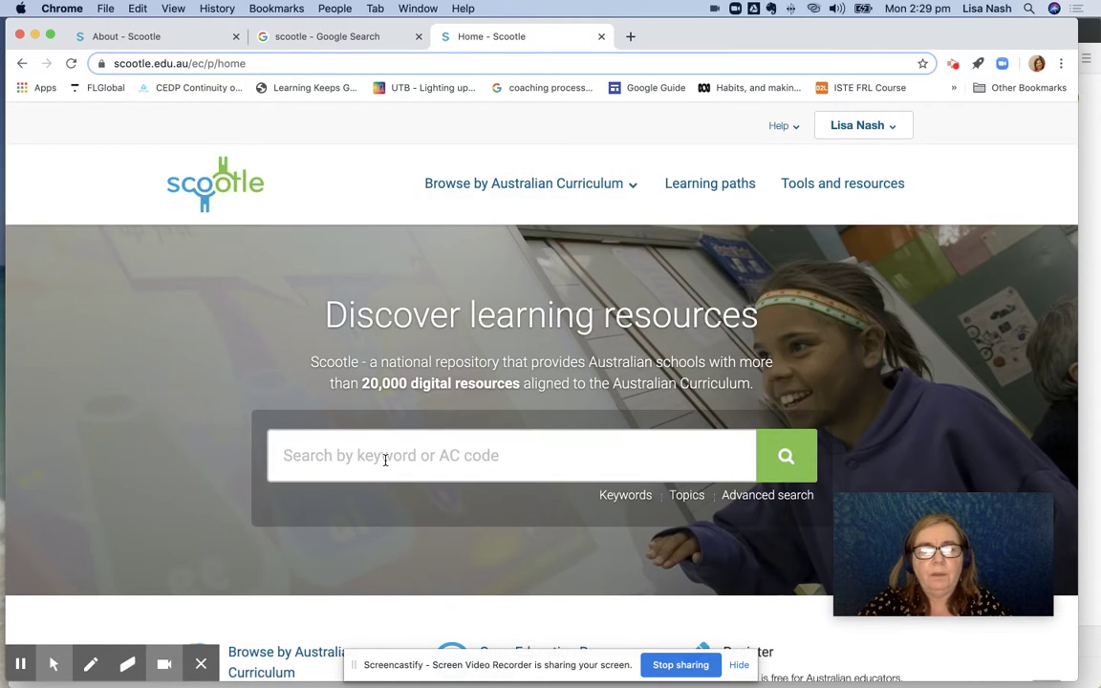
{"action": "left_click", "coordinate": [385, 460]}
{"action": "type", "text": "F"}
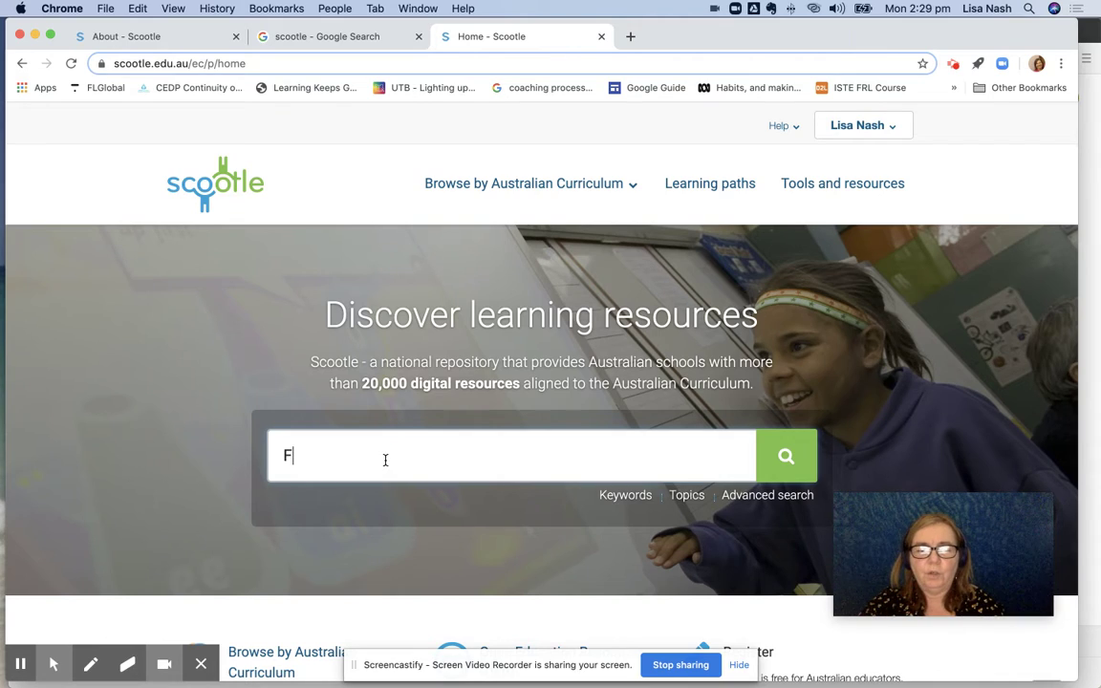
{"action": "type", "text": "eder"}
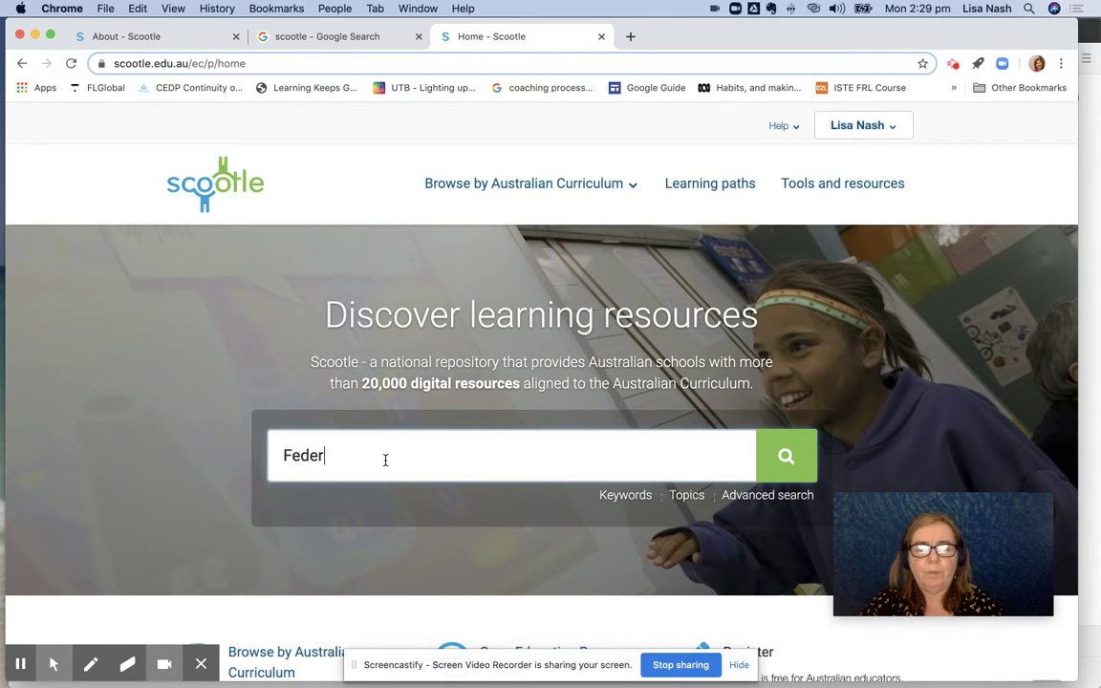
{"action": "type", "text": "at"}
{"action": "key", "text": "BackSpace"}
{"action": "type", "text": "ation"}
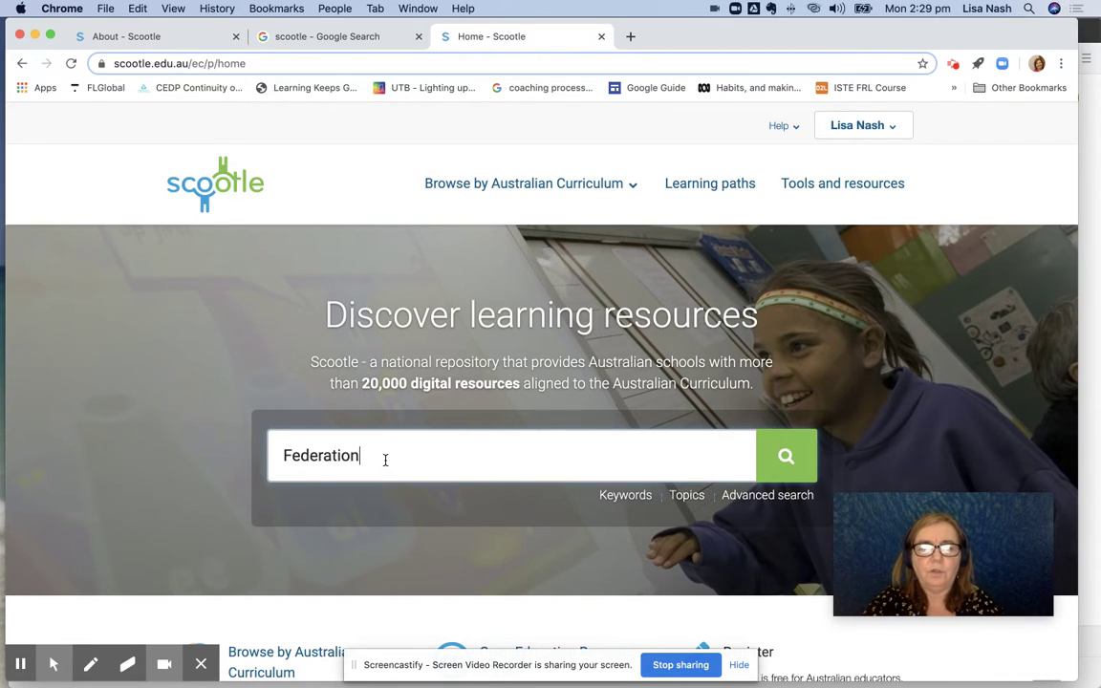
{"action": "key", "text": "Return"}
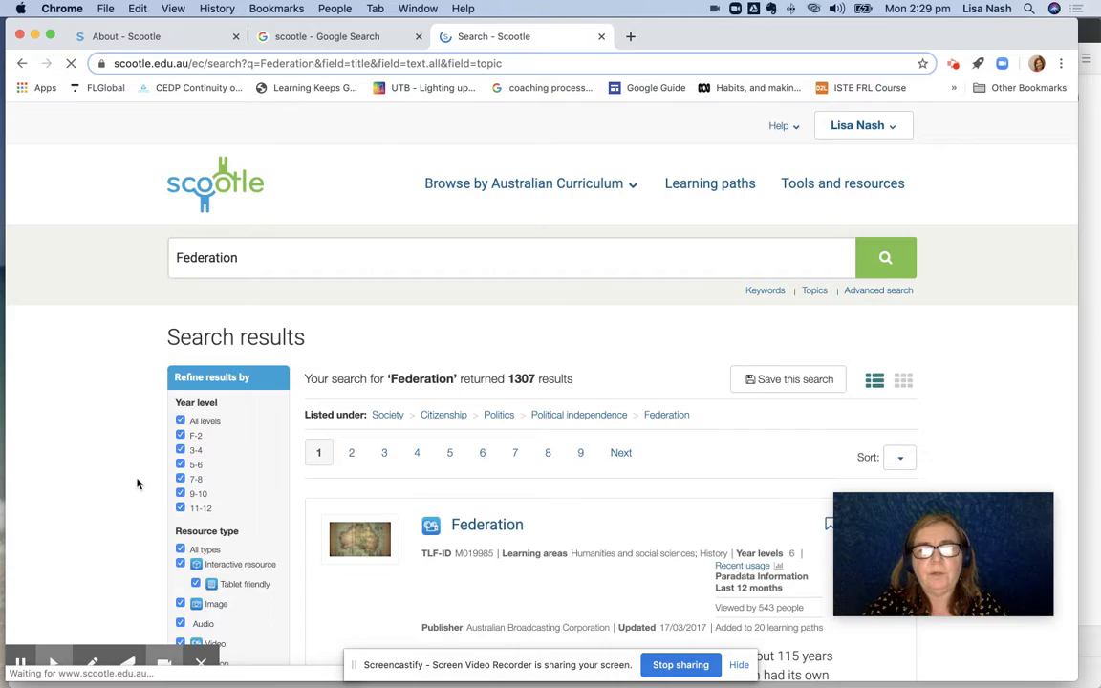
- Replace 'All levels' with the Year 5-6 filter, cutting the Federation results to 617
{"action": "scroll", "coordinate": [136, 483], "scroll_direction": "down", "scroll_amount": 1}
{"action": "scroll", "coordinate": [137, 484], "scroll_direction": "down", "scroll_amount": 2}
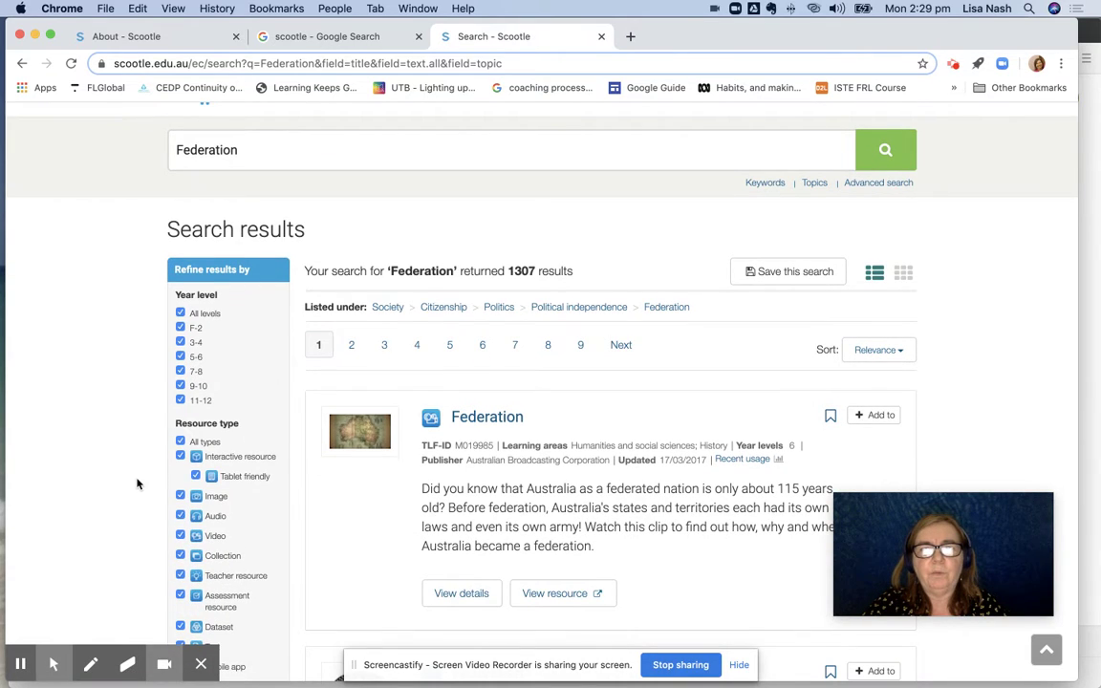
{"action": "scroll", "coordinate": [137, 483], "scroll_direction": "down", "scroll_amount": 1}
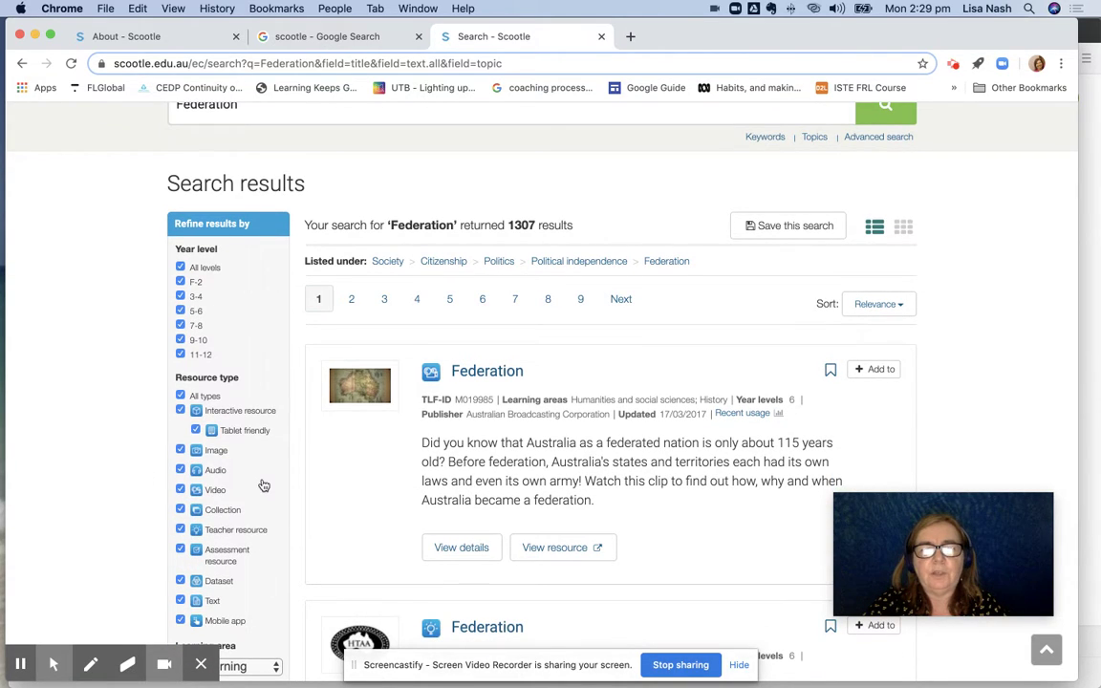
{"action": "scroll", "coordinate": [121, 507], "scroll_direction": "down", "scroll_amount": 1}
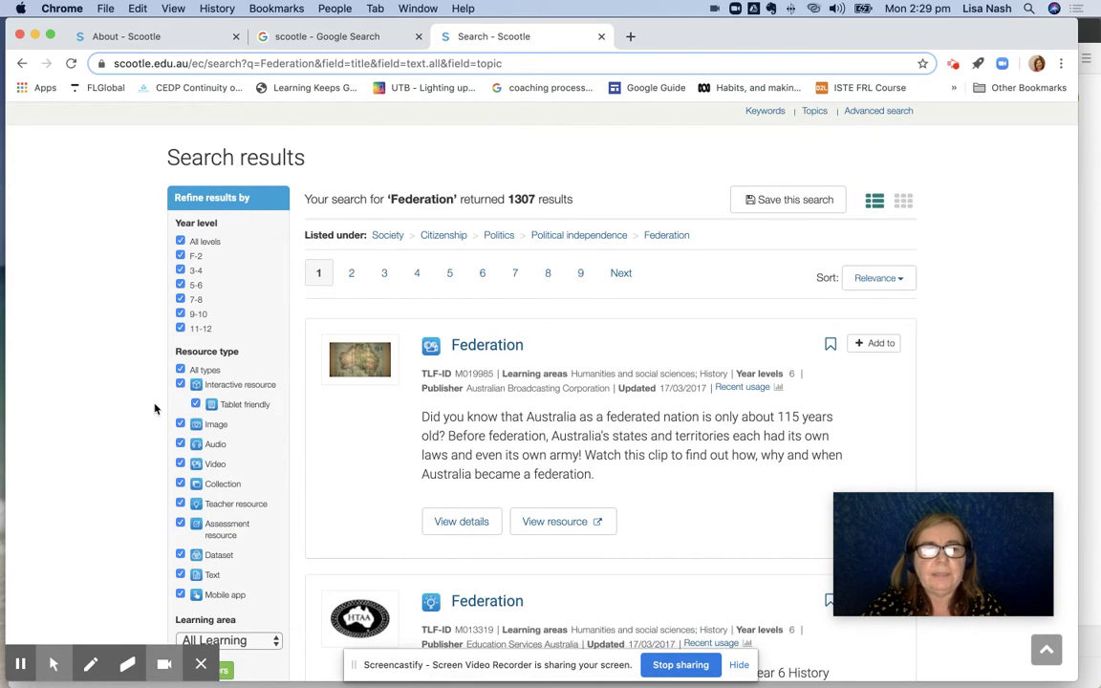
{"action": "left_click", "coordinate": [181, 243]}
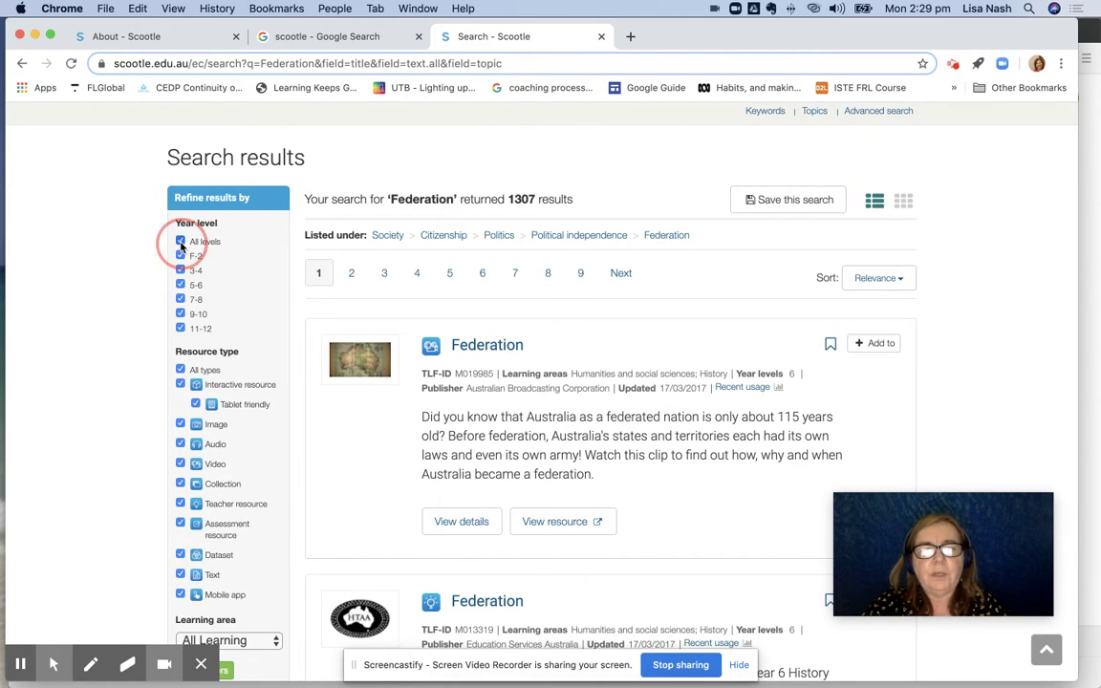
{"action": "left_click", "coordinate": [181, 286]}
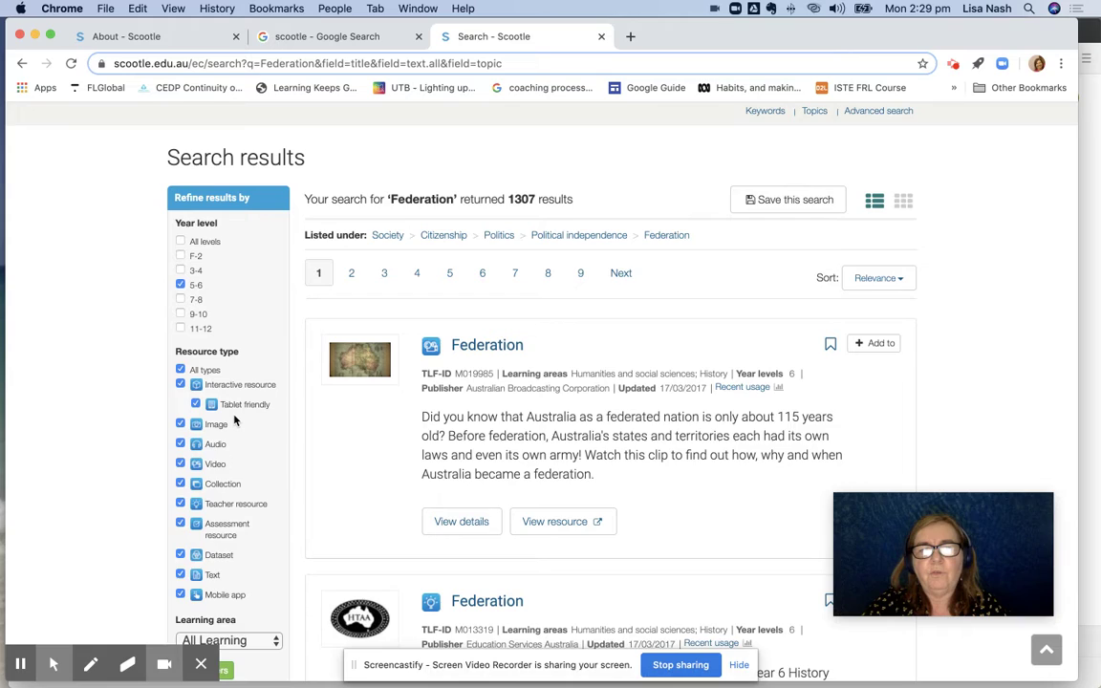
{"action": "scroll", "coordinate": [383, 382], "scroll_direction": "down", "scroll_amount": 5}
{"action": "left_click", "coordinate": [205, 472]}
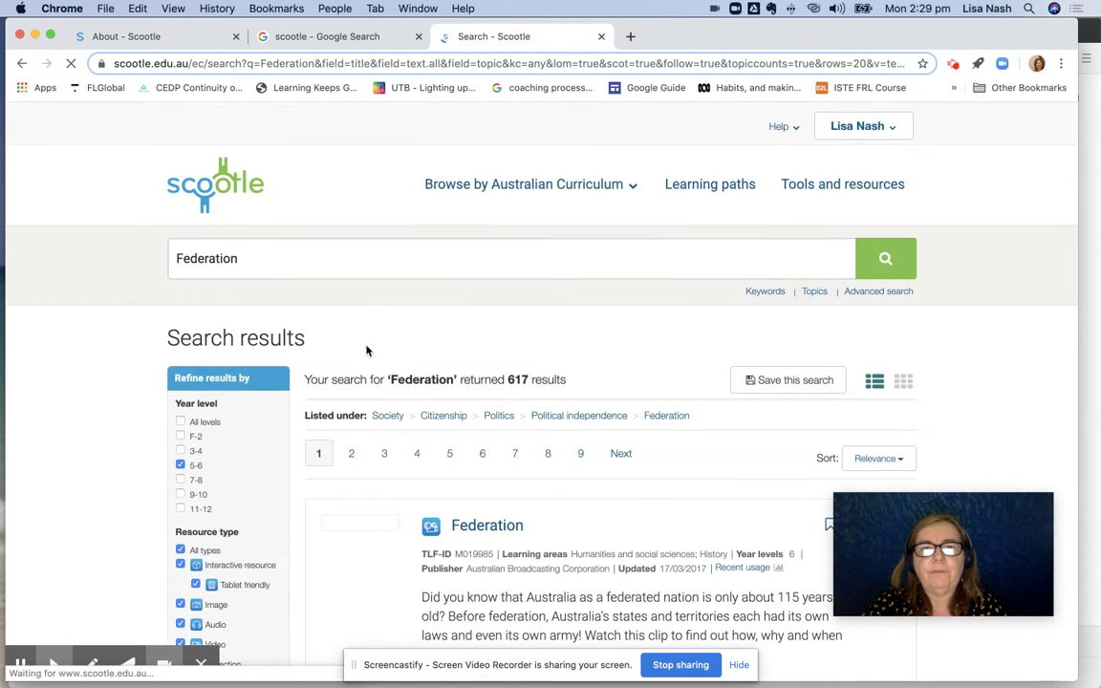
{"action": "scroll", "coordinate": [472, 372], "scroll_direction": "down", "scroll_amount": 6}
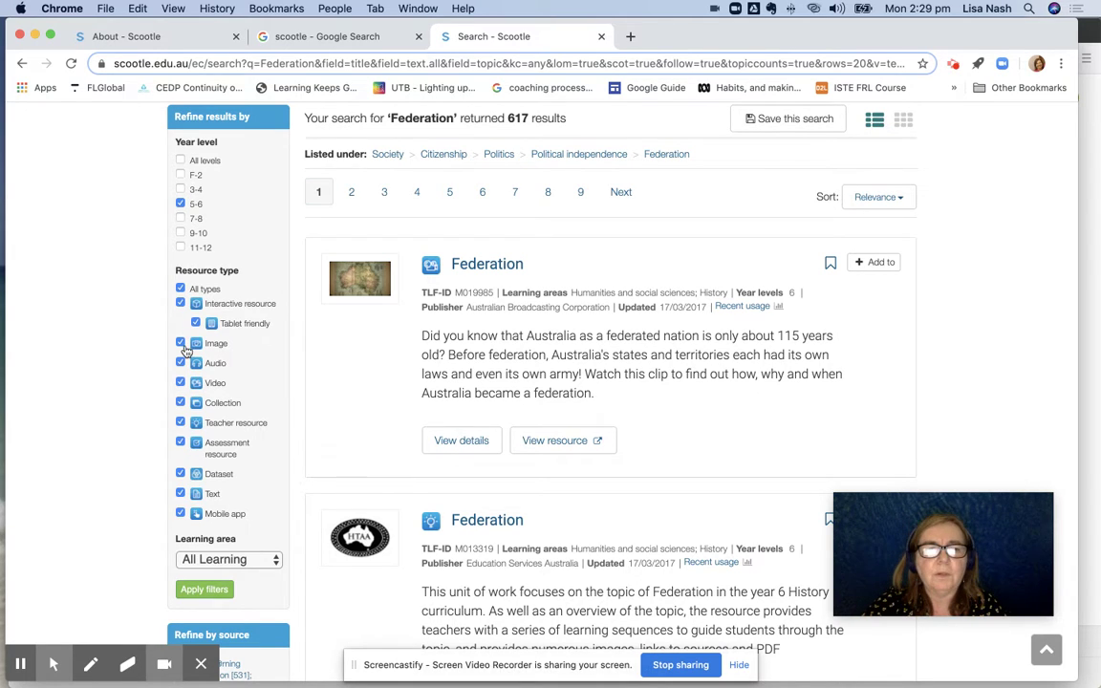
{"action": "scroll", "coordinate": [350, 399], "scroll_direction": "down", "scroll_amount": 1}
{"action": "scroll", "coordinate": [350, 399], "scroll_direction": "down", "scroll_amount": 3}
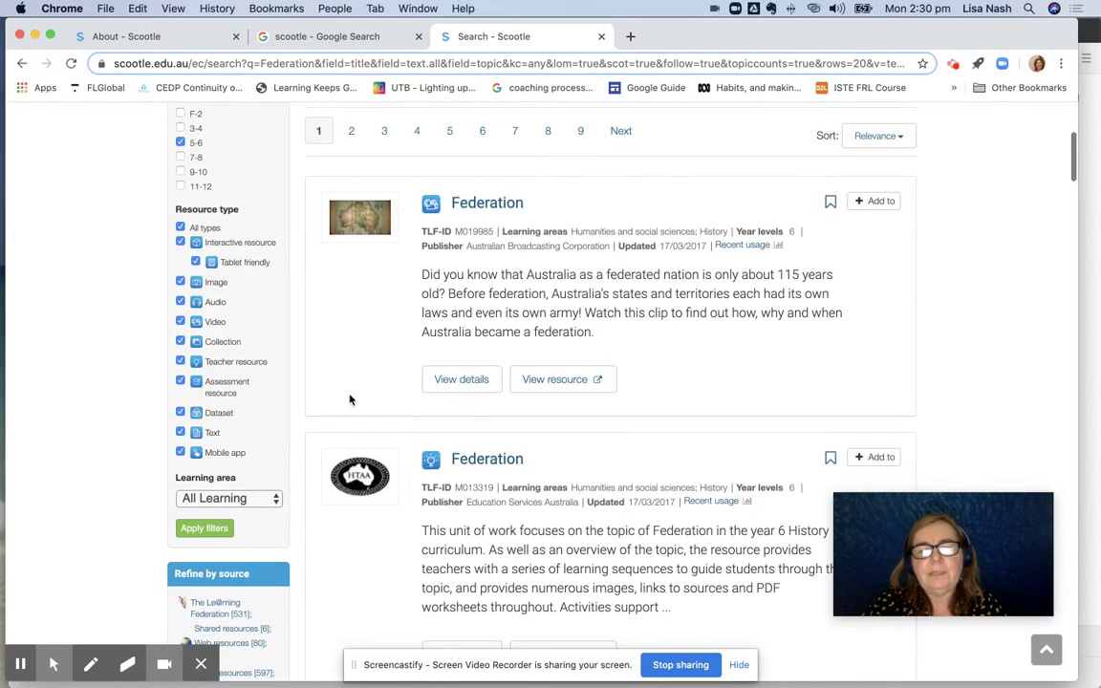
{"action": "scroll", "coordinate": [350, 399], "scroll_direction": "up", "scroll_amount": 4}
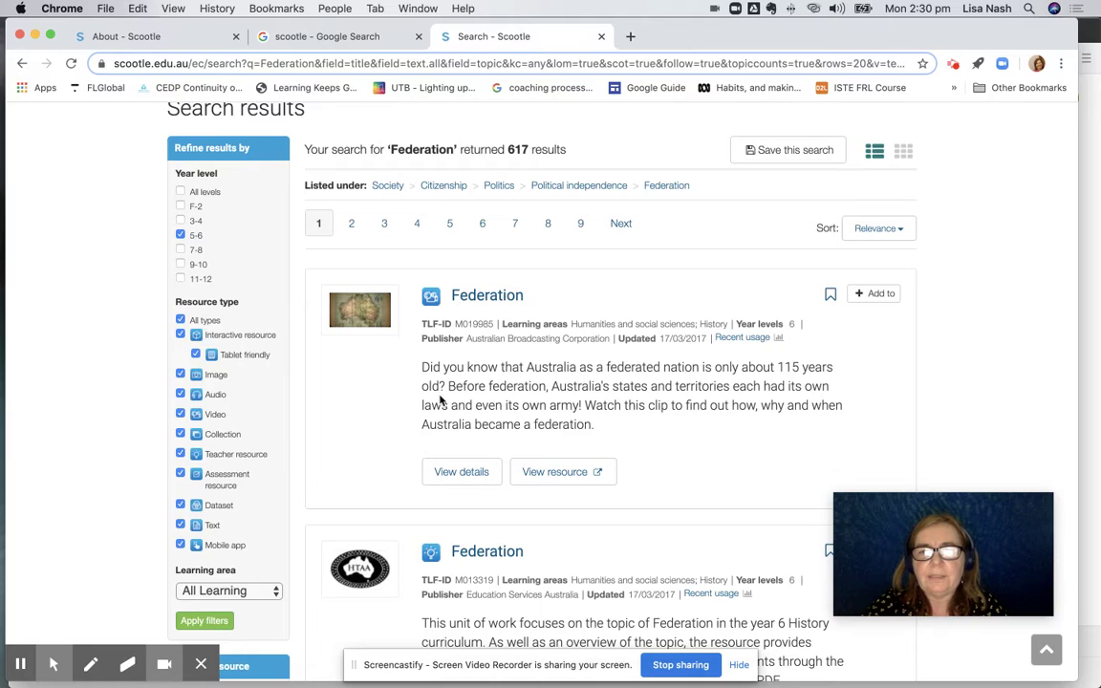
{"action": "scroll", "coordinate": [564, 424], "scroll_direction": "down", "scroll_amount": 2}
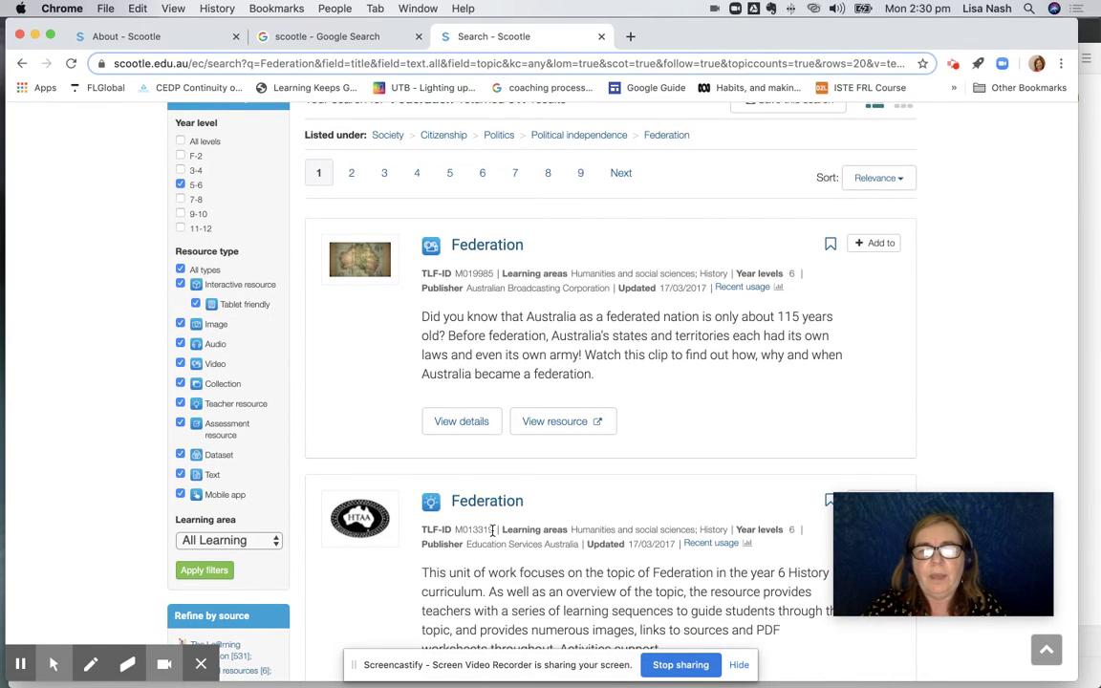
{"action": "scroll", "coordinate": [493, 530], "scroll_direction": "down", "scroll_amount": 1}
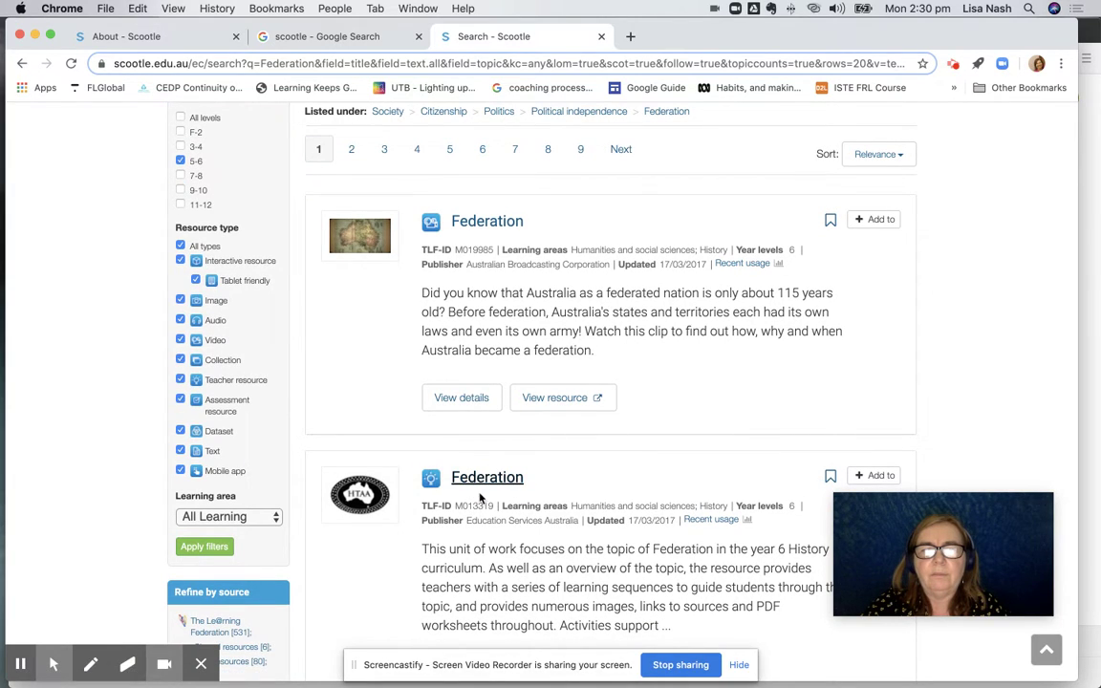
{"action": "scroll", "coordinate": [536, 486], "scroll_direction": "down", "scroll_amount": 4}
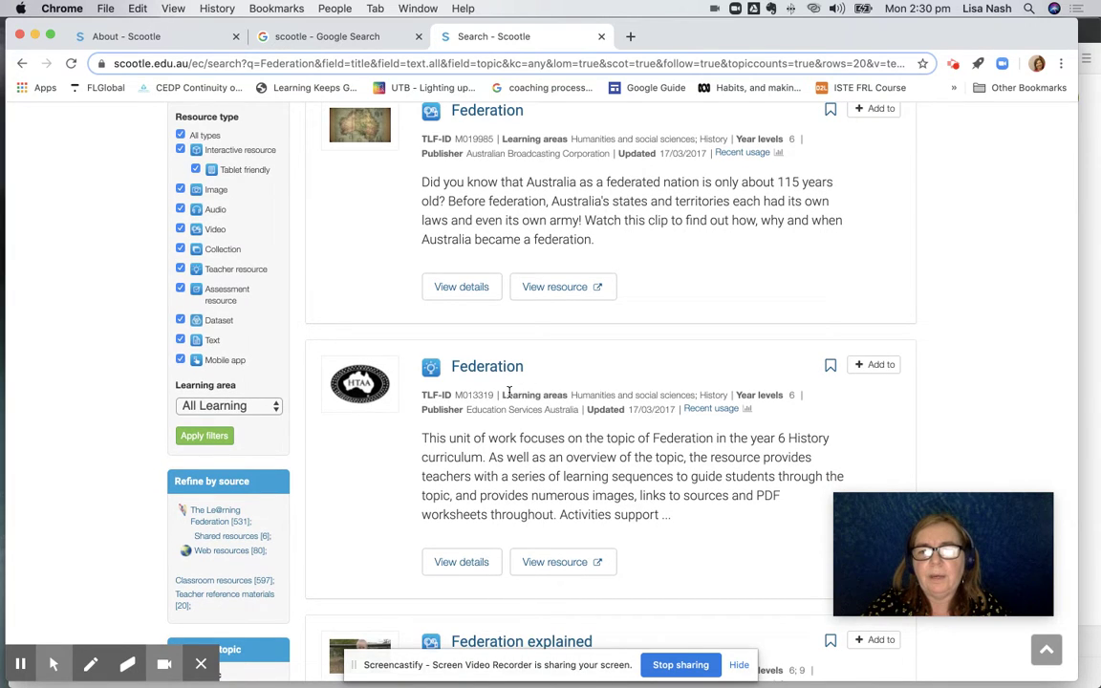
{"action": "scroll", "coordinate": [509, 391], "scroll_direction": "down", "scroll_amount": 7}
{"action": "scroll", "coordinate": [509, 391], "scroll_direction": "down", "scroll_amount": 10}
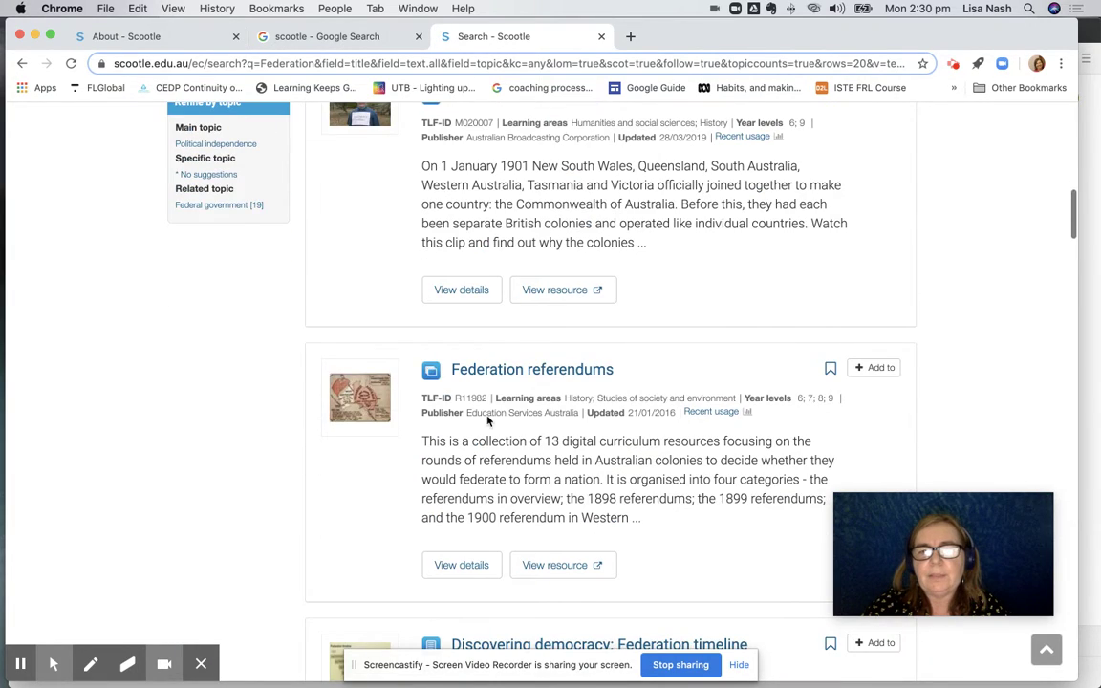
{"action": "scroll", "coordinate": [505, 373], "scroll_direction": "down", "scroll_amount": 2}
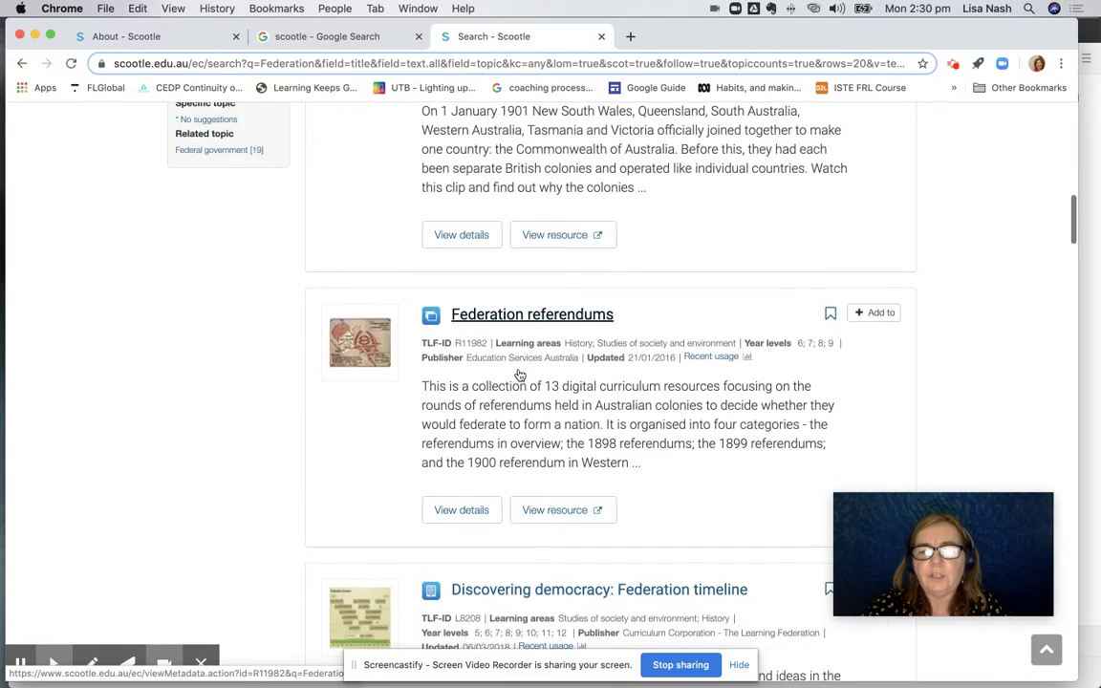
{"action": "scroll", "coordinate": [516, 371], "scroll_direction": "up", "scroll_amount": 12}
{"action": "scroll", "coordinate": [518, 371], "scroll_direction": "up", "scroll_amount": 8}
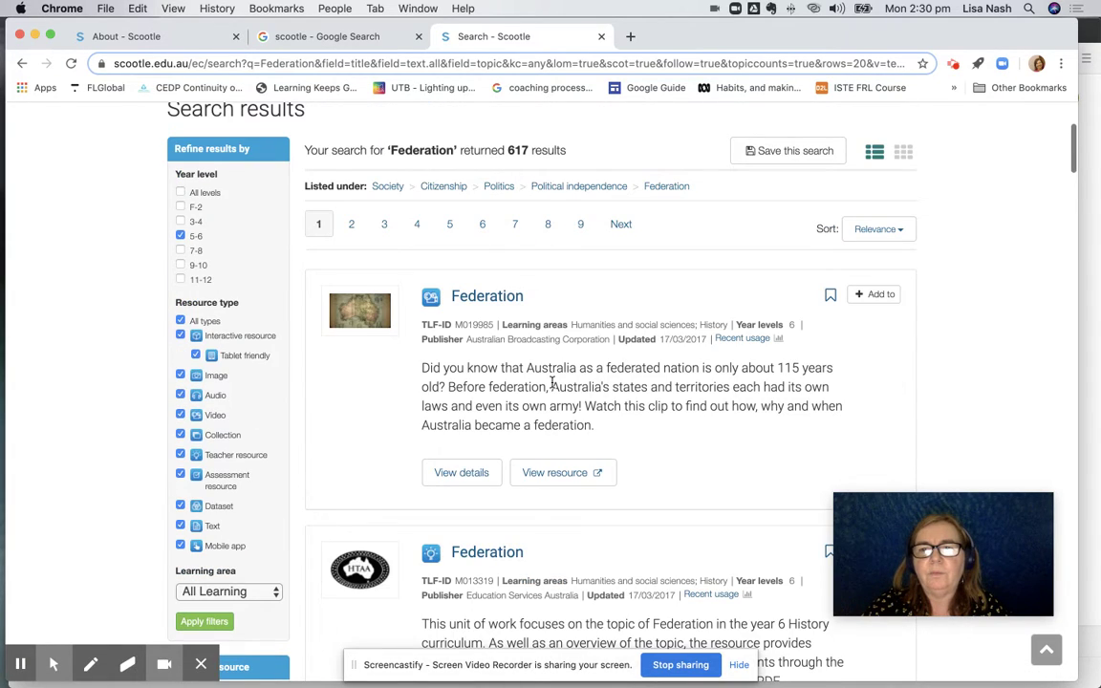
- Add the first Federation video to a new learning path 'Federation Yr5/6' in the democracy folder
{"action": "left_click", "coordinate": [881, 297]}
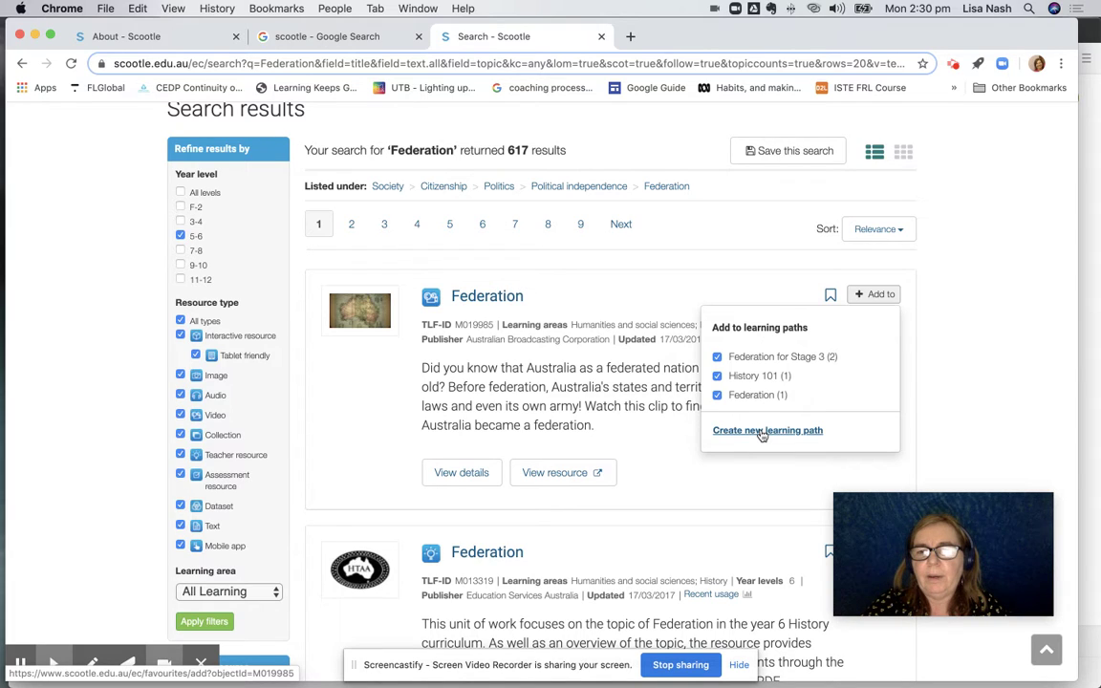
{"action": "left_click", "coordinate": [762, 432]}
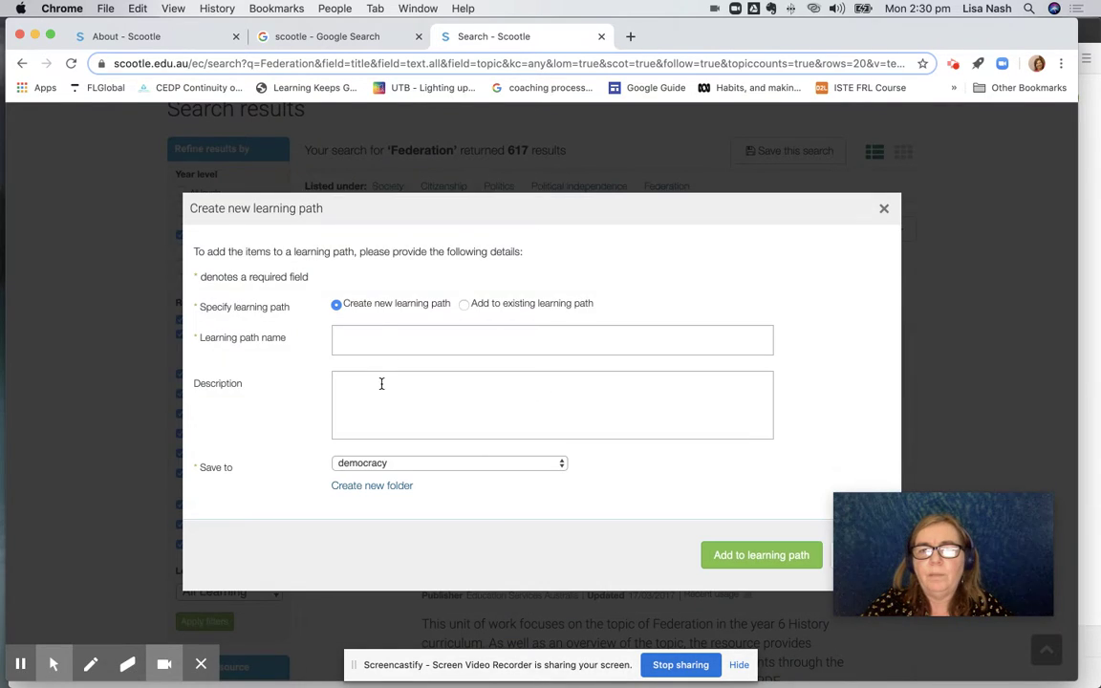
{"action": "left_click", "coordinate": [382, 340]}
{"action": "type", "text": "Feder"}
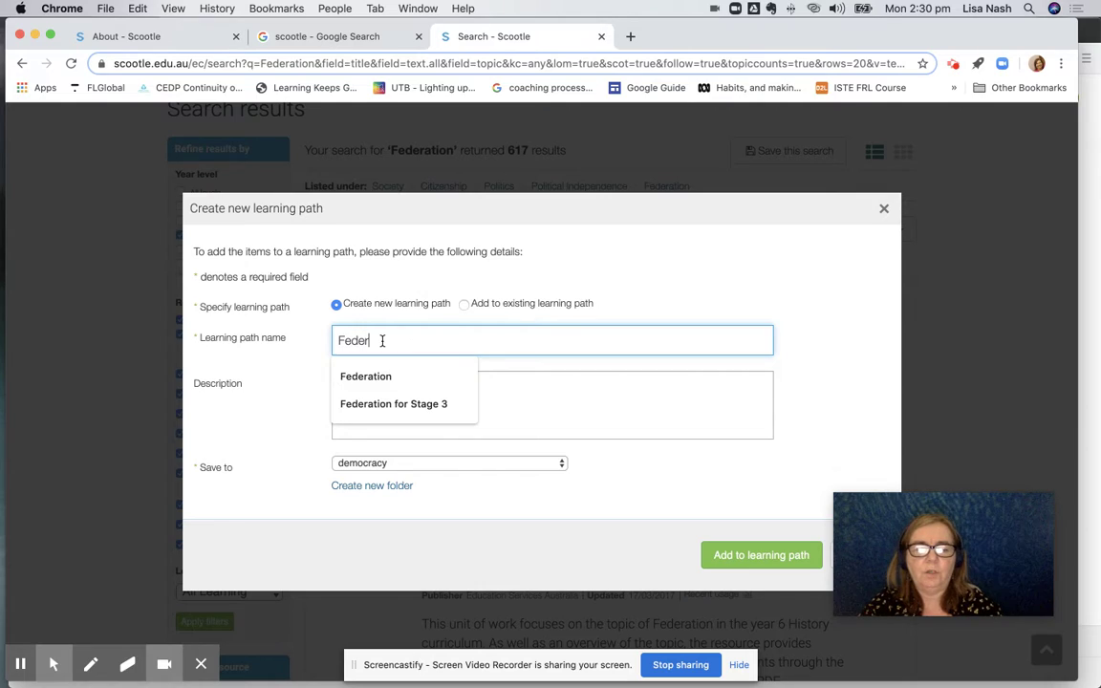
{"action": "type", "text": "ation"}
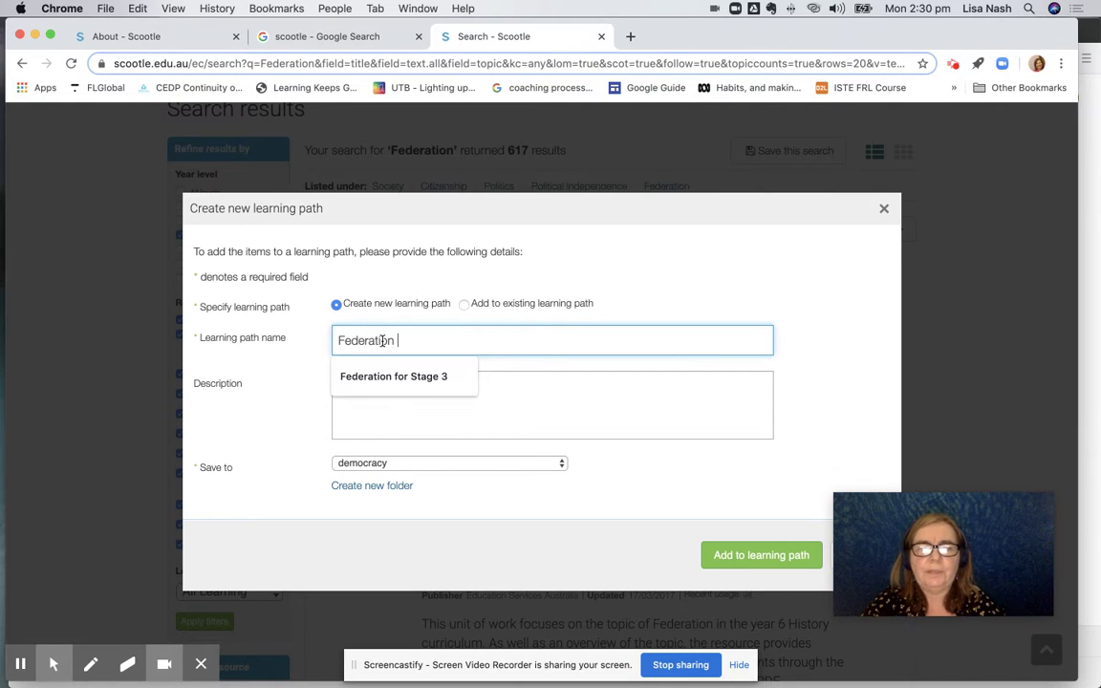
{"action": "type", "text": "Yr5/6"}
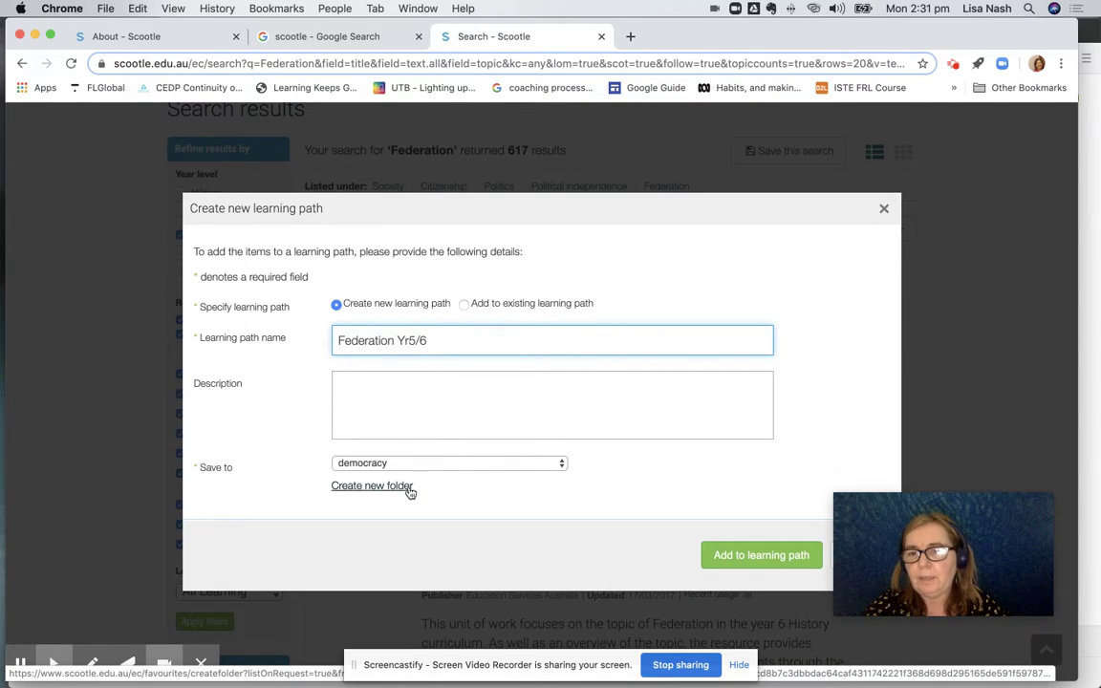
{"action": "left_click", "coordinate": [725, 555]}
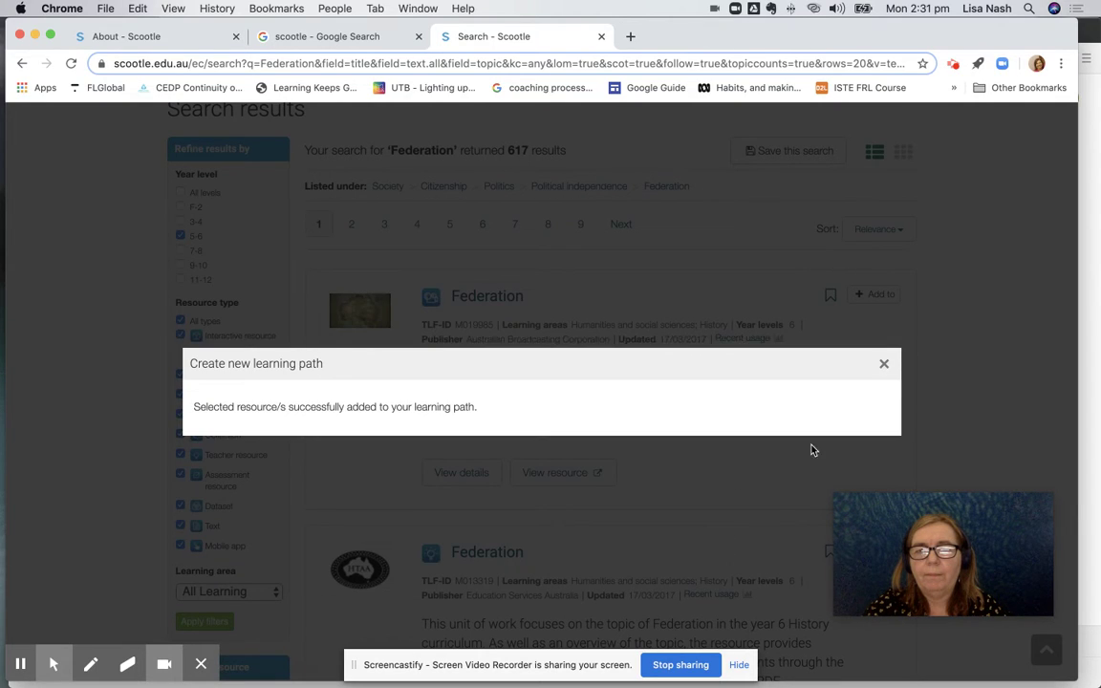
{"action": "left_click", "coordinate": [883, 364]}
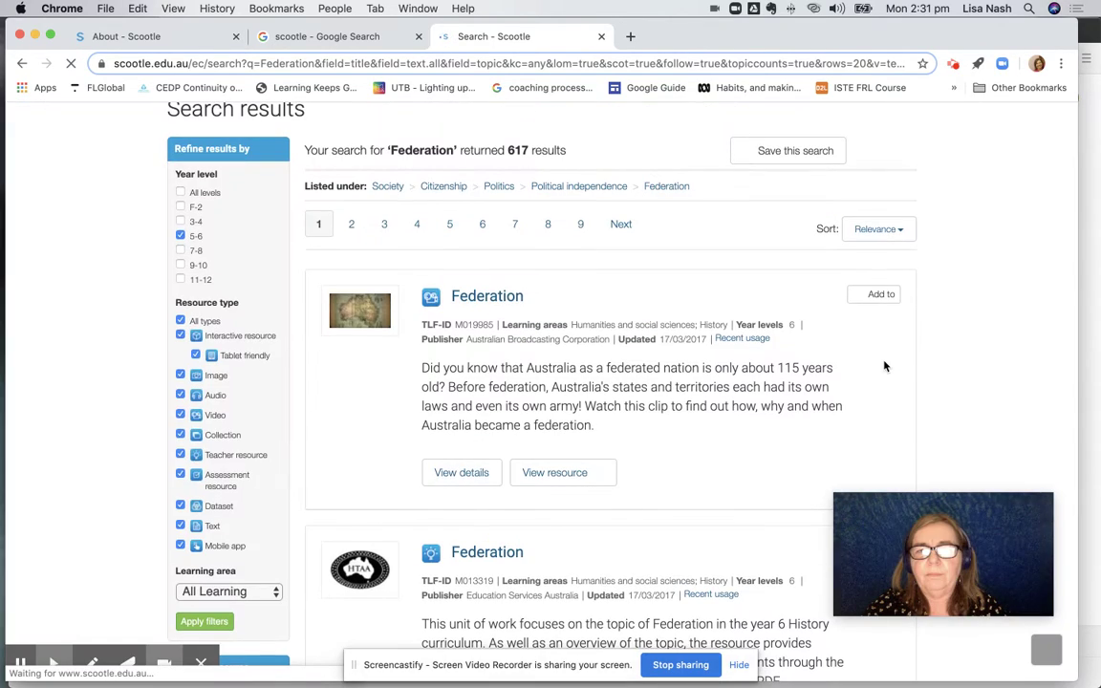
{"action": "scroll", "coordinate": [842, 368], "scroll_direction": "down", "scroll_amount": 10}
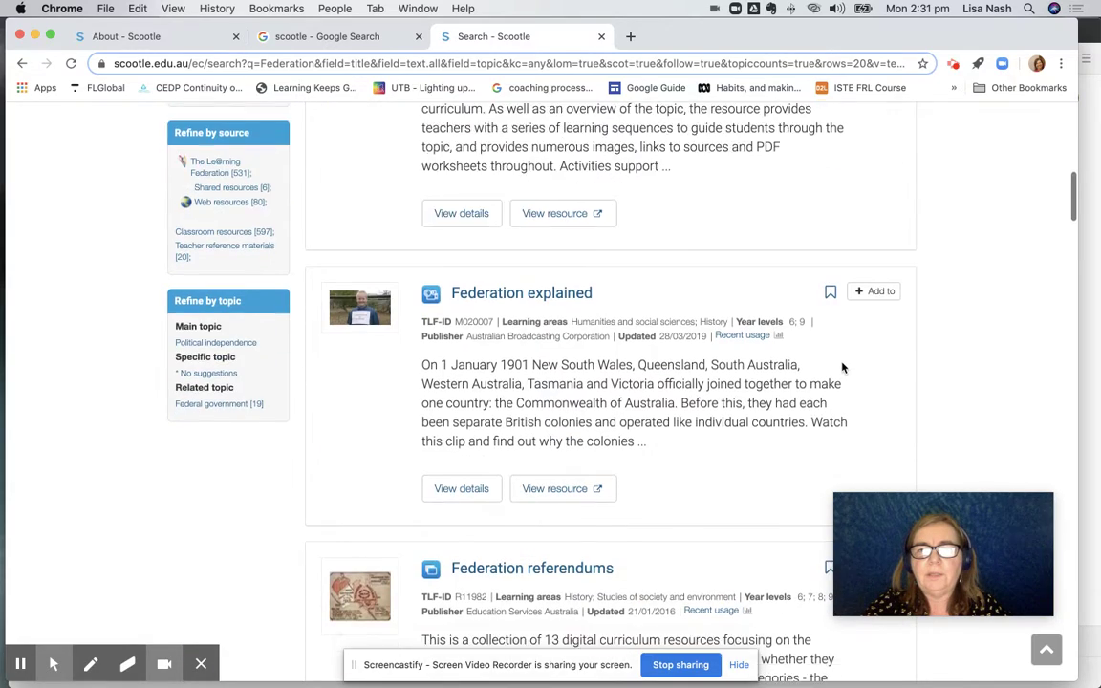
- Add the 'Federation' dress and sash, 1901 image to the Federation Yr5/6 learning path
{"action": "scroll", "coordinate": [842, 368], "scroll_direction": "down", "scroll_amount": 10}
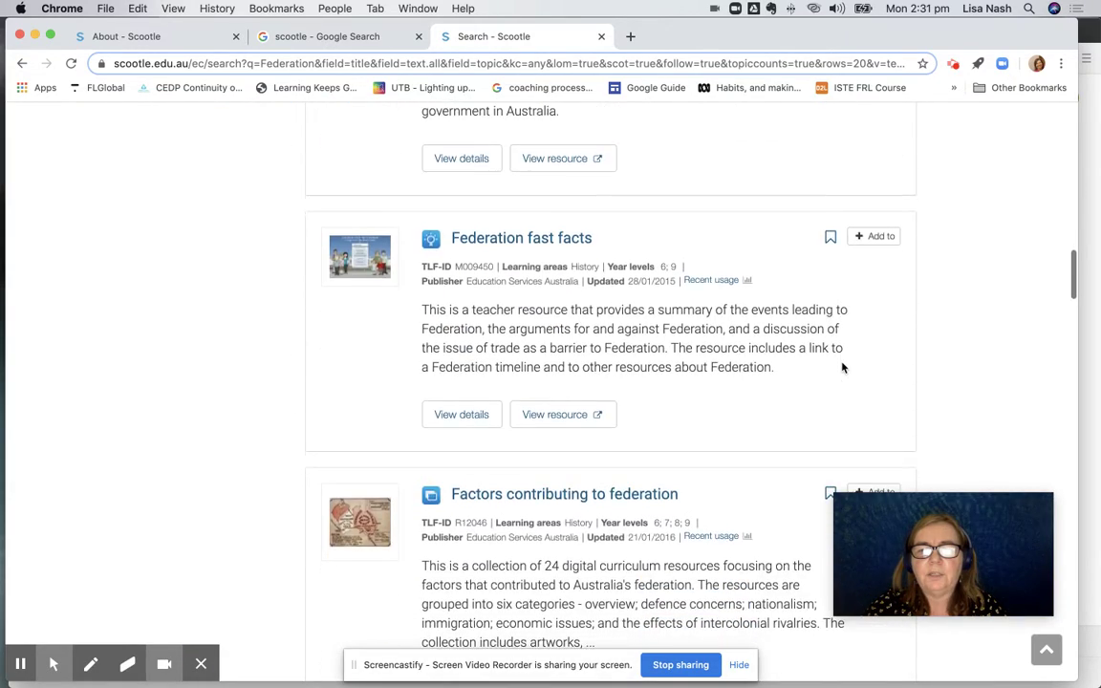
{"action": "scroll", "coordinate": [842, 368], "scroll_direction": "down", "scroll_amount": 10}
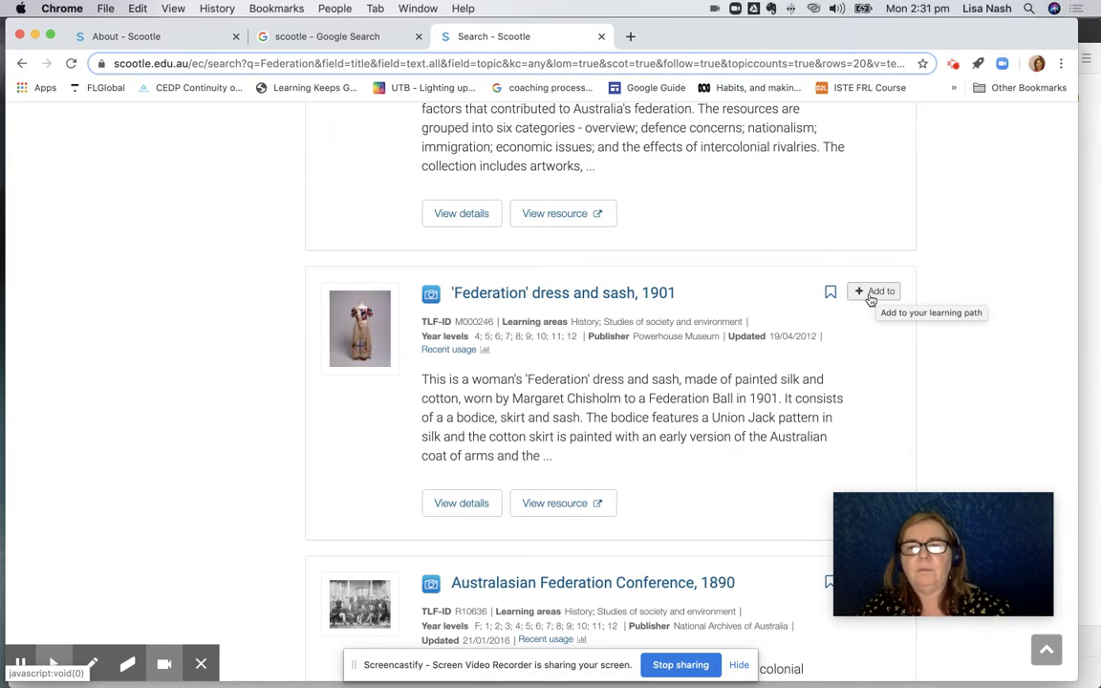
{"action": "left_click", "coordinate": [871, 296]}
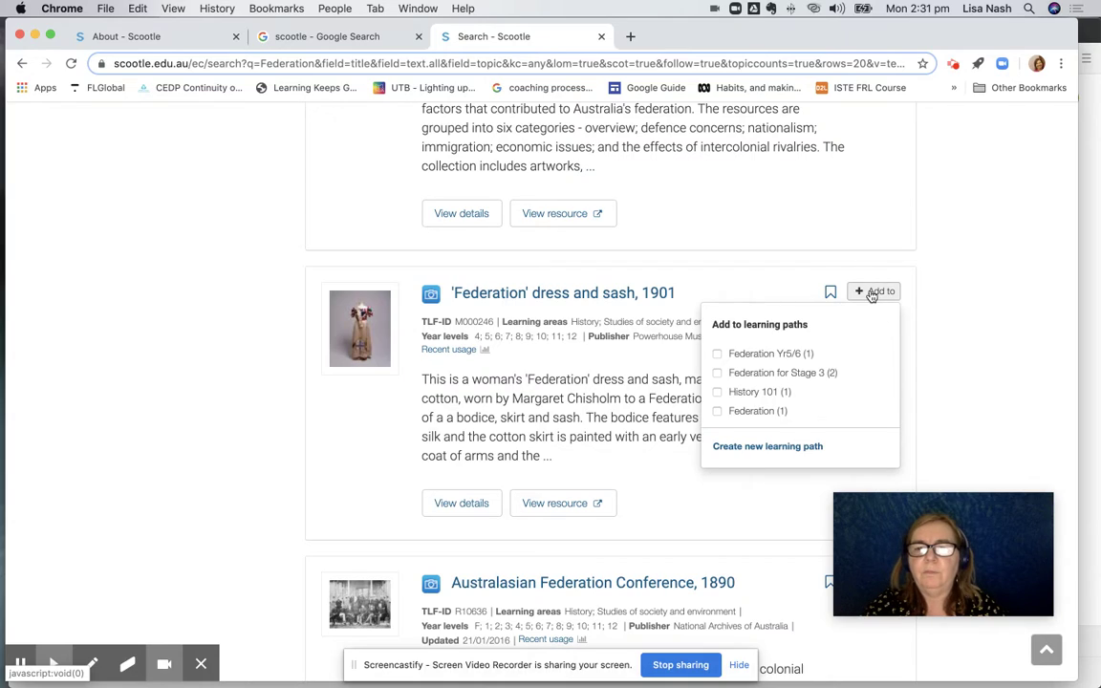
{"action": "left_click", "coordinate": [718, 354]}
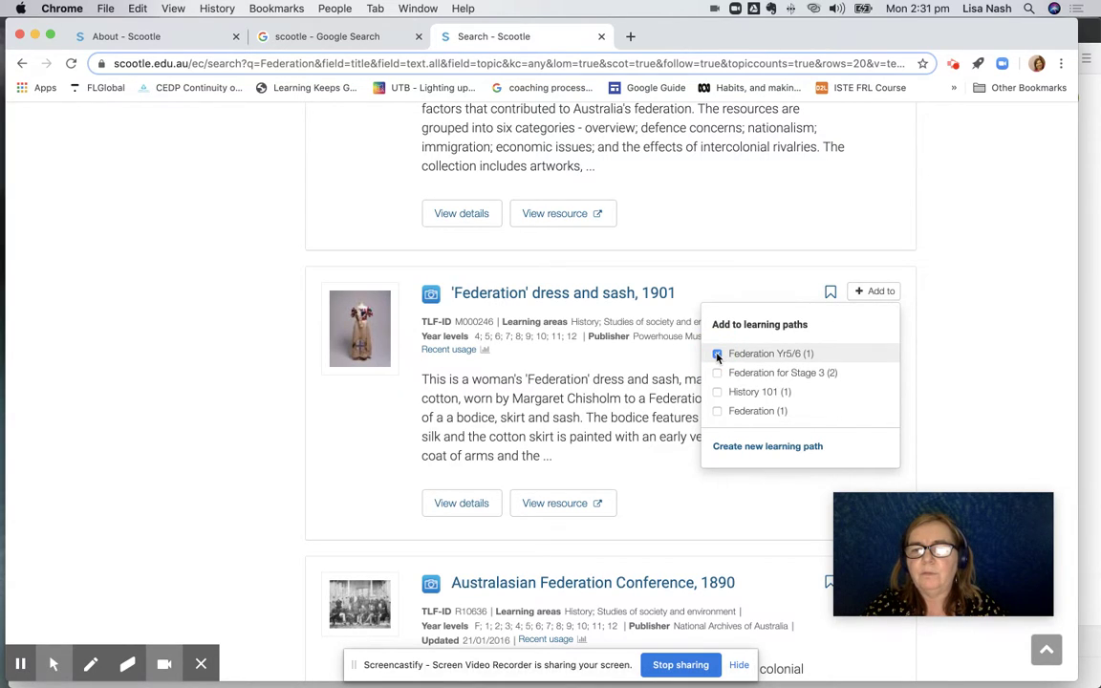
{"action": "scroll", "coordinate": [956, 305], "scroll_direction": "up", "scroll_amount": 15}
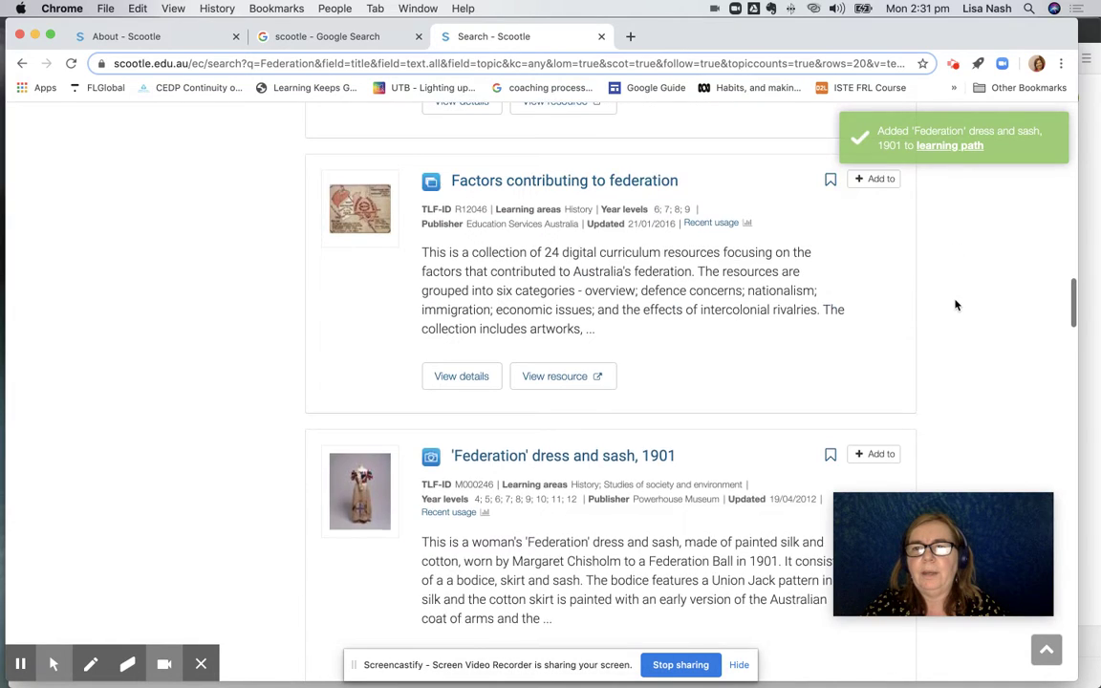
{"action": "scroll", "coordinate": [956, 305], "scroll_direction": "up", "scroll_amount": 8}
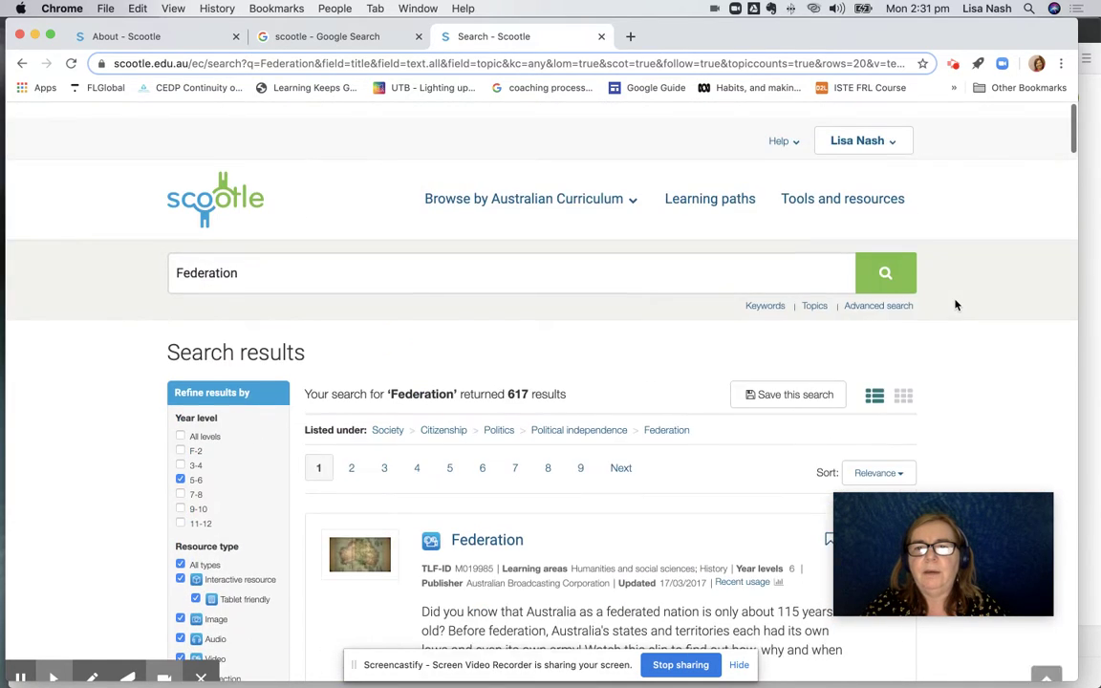
- Open Federation Yr5/6 from My learning paths and check that both resources are listed
{"action": "left_click", "coordinate": [693, 187]}
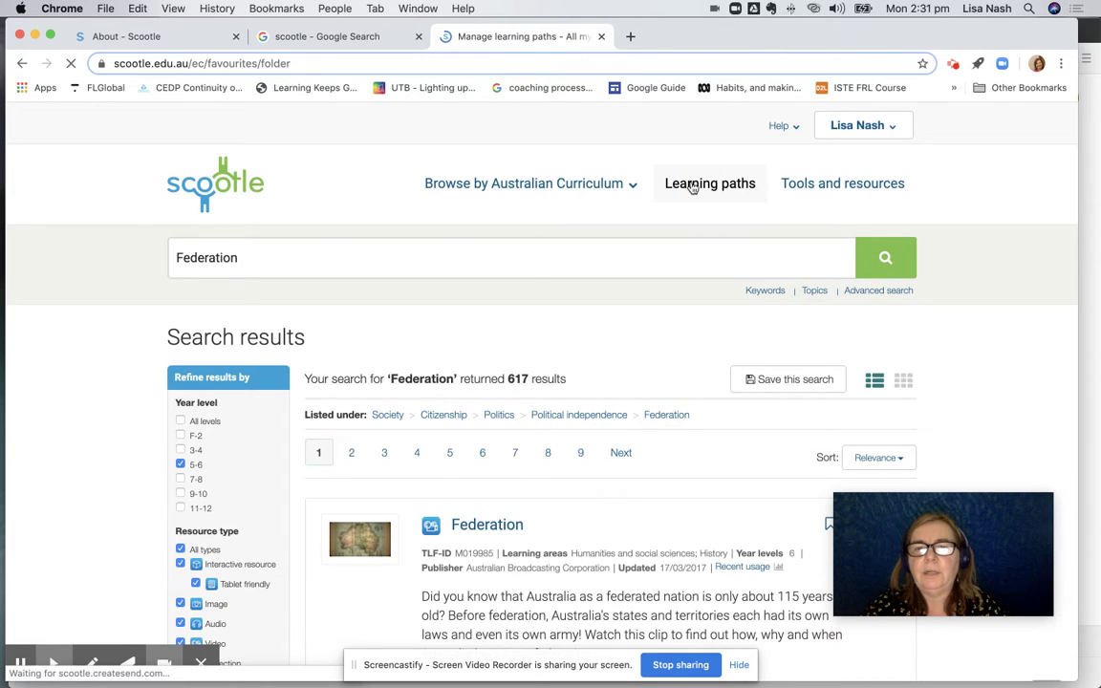
{"action": "scroll", "coordinate": [513, 312], "scroll_direction": "down", "scroll_amount": 5}
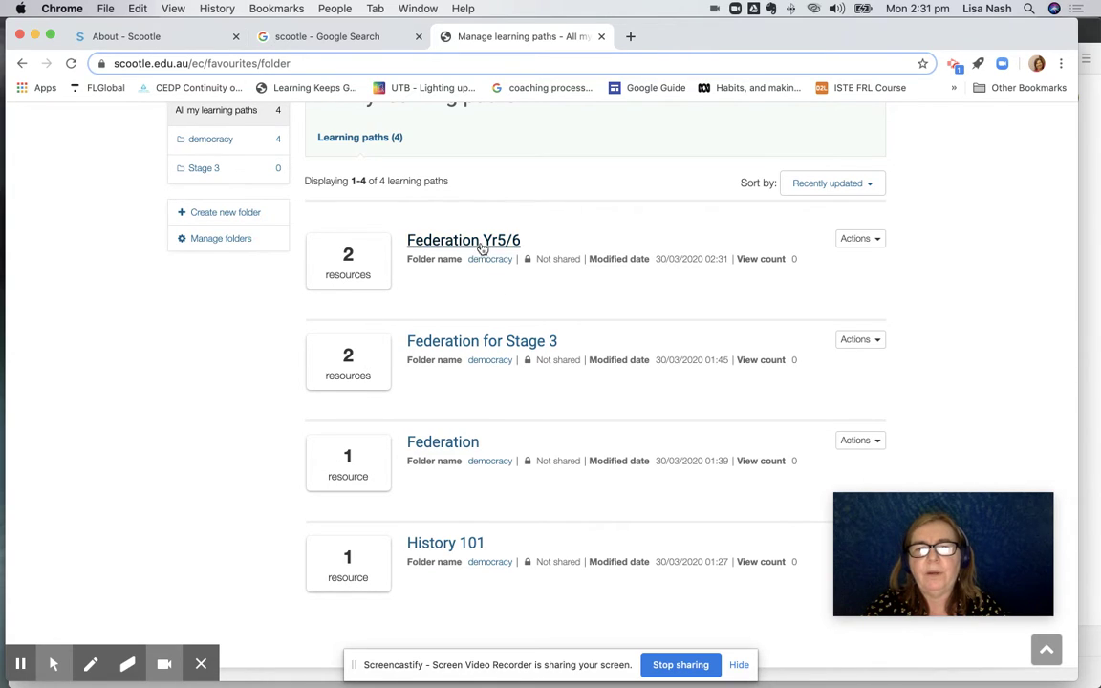
{"action": "left_click", "coordinate": [875, 238]}
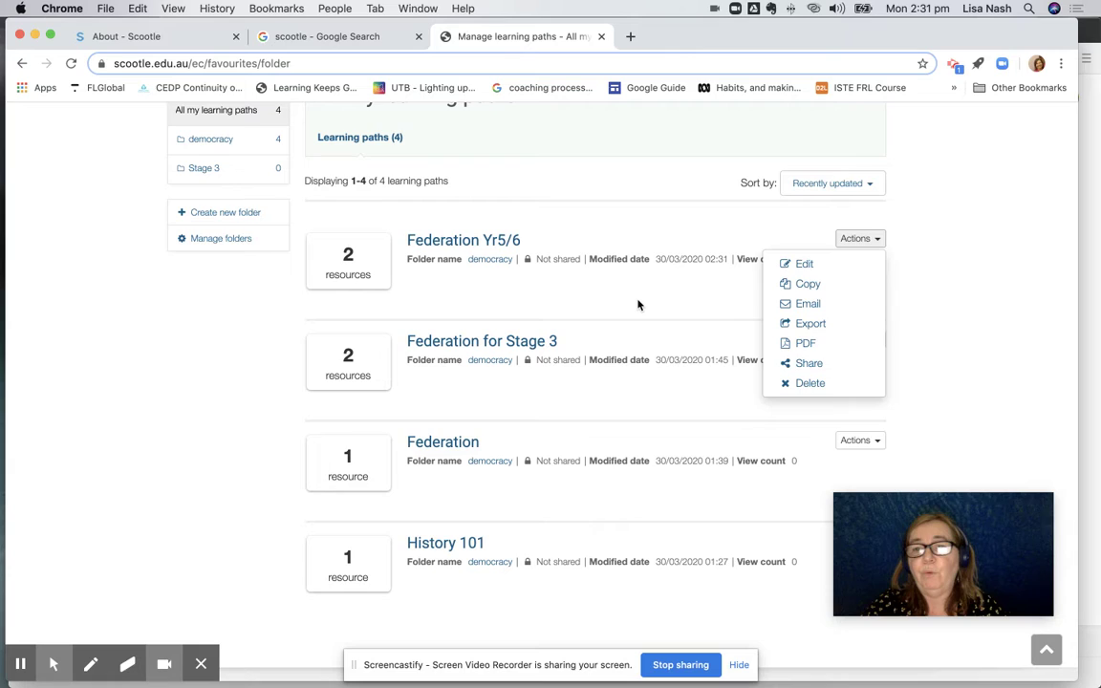
{"action": "left_click", "coordinate": [493, 244]}
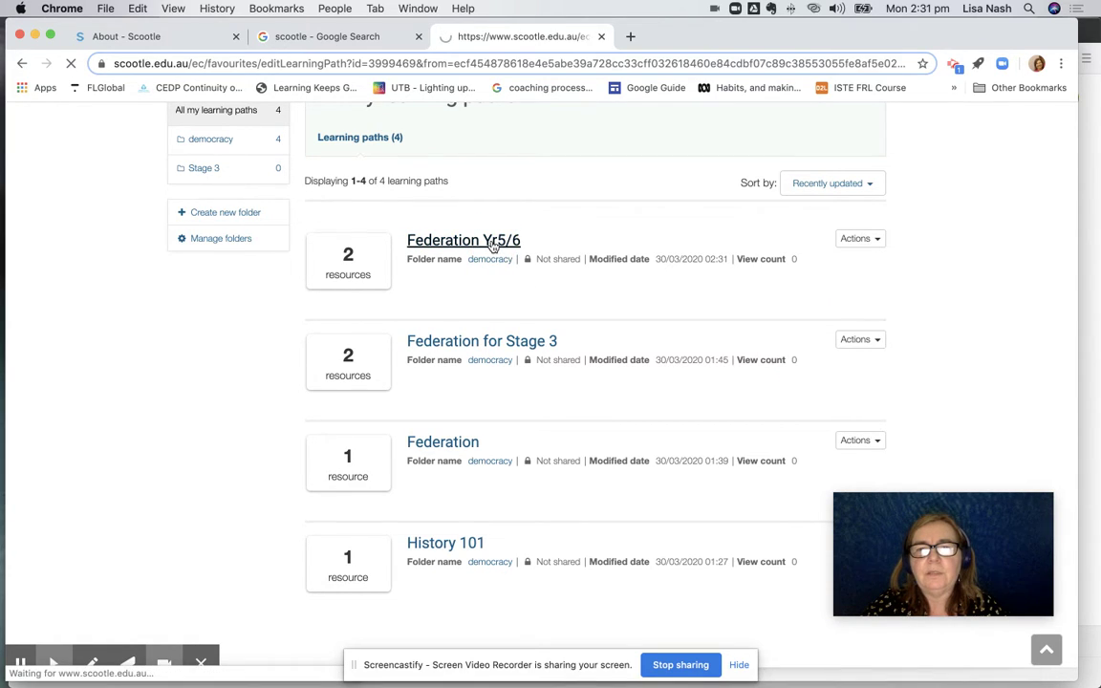
{"action": "scroll", "coordinate": [481, 289], "scroll_direction": "down", "scroll_amount": 5}
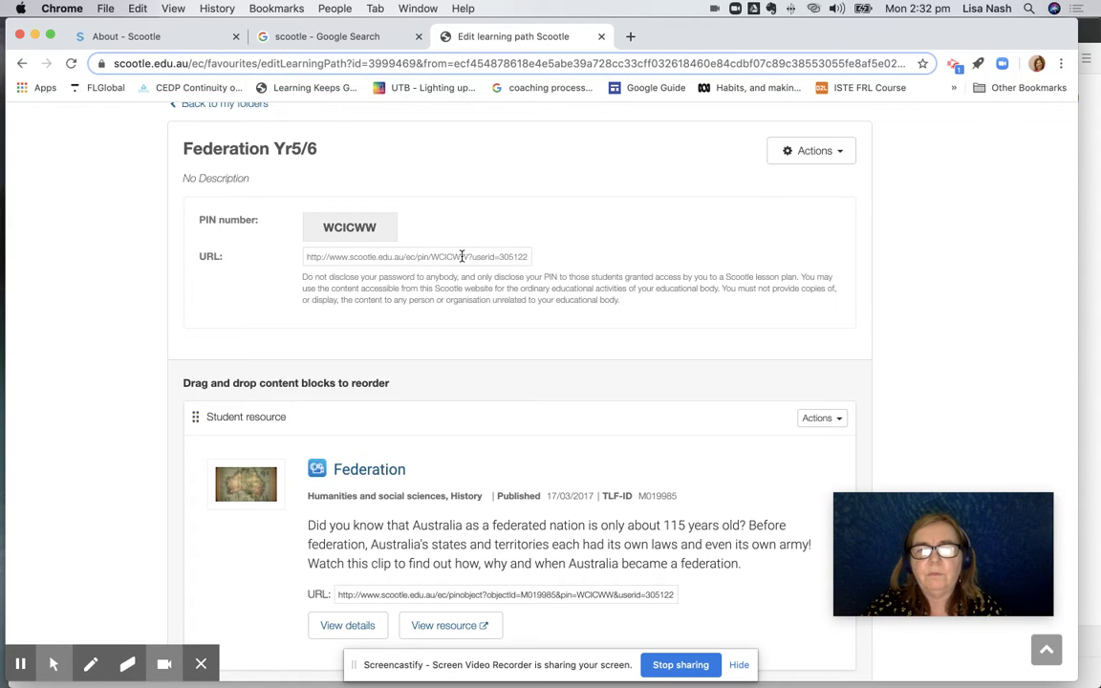
{"action": "scroll", "coordinate": [454, 328], "scroll_direction": "down", "scroll_amount": 1}
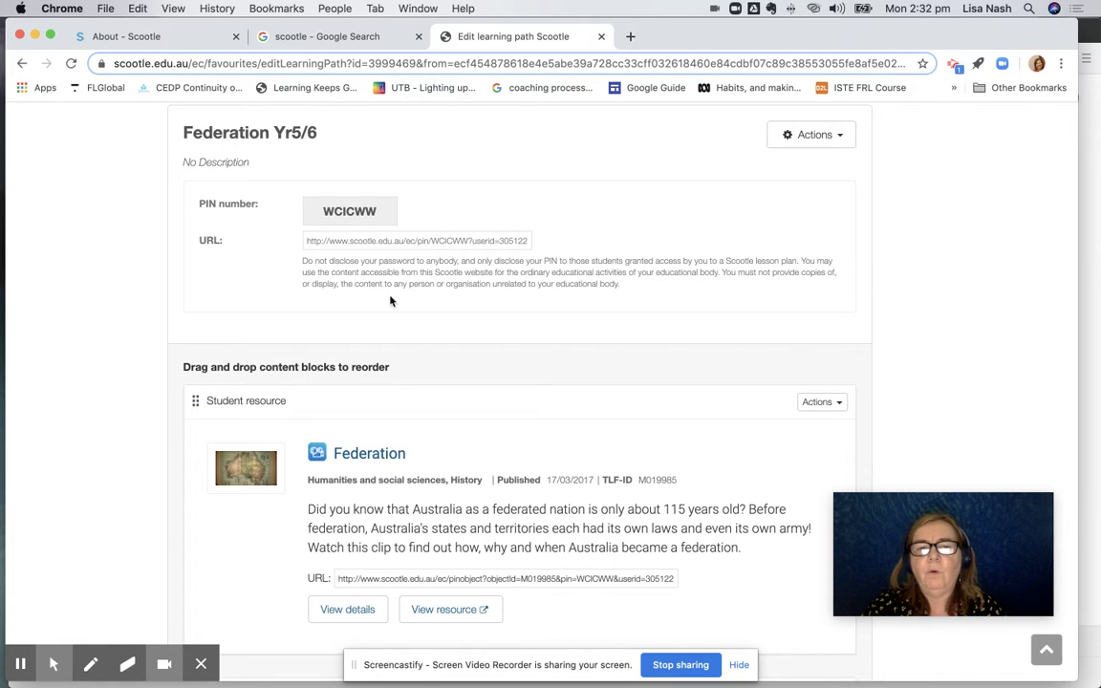
{"action": "scroll", "coordinate": [406, 325], "scroll_direction": "down", "scroll_amount": 5}
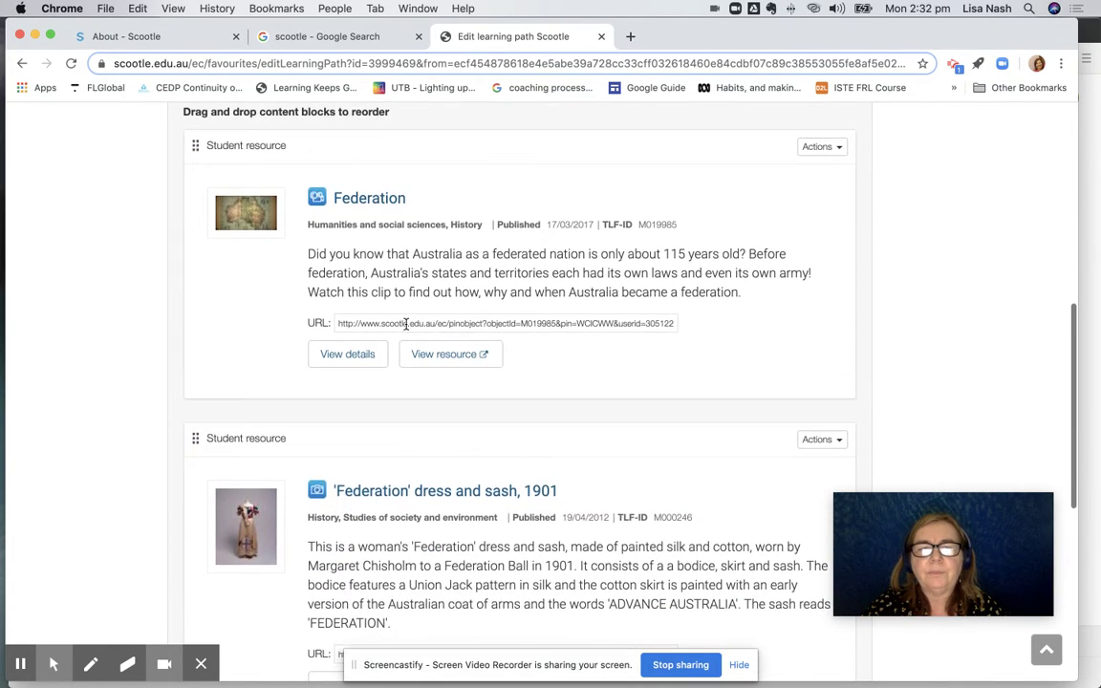
{"action": "scroll", "coordinate": [405, 325], "scroll_direction": "down", "scroll_amount": 5}
{"action": "scroll", "coordinate": [400, 388], "scroll_direction": "up", "scroll_amount": 3}
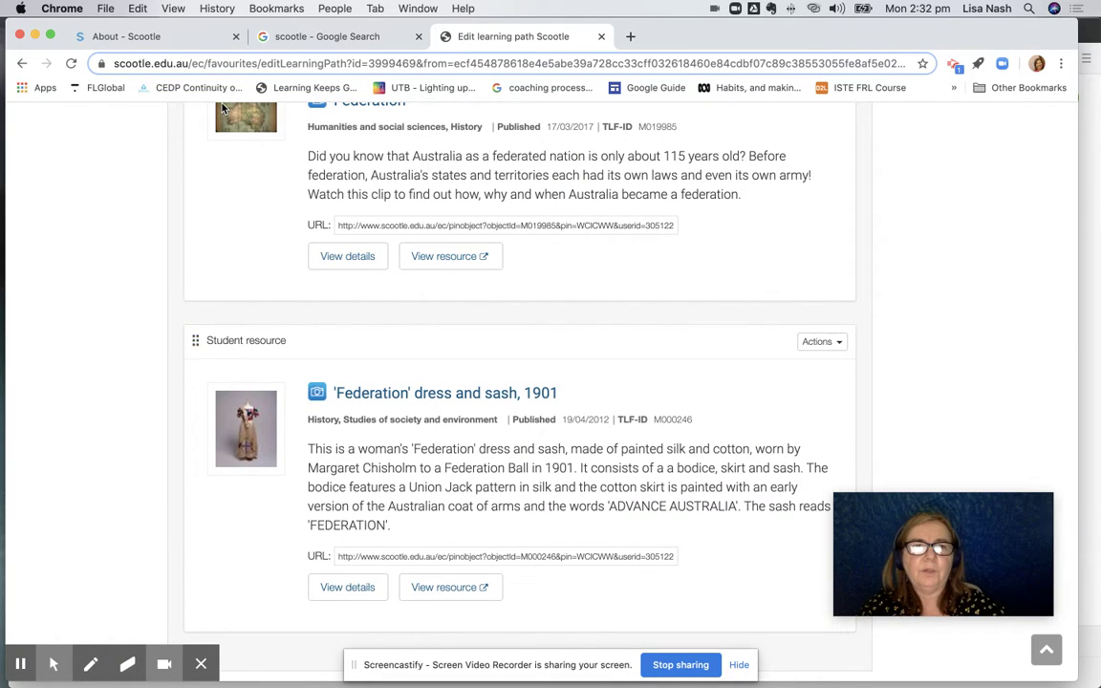
- In the Firefox window, go to the Scootle home page
{"action": "key", "text": "ctrl+Up"}
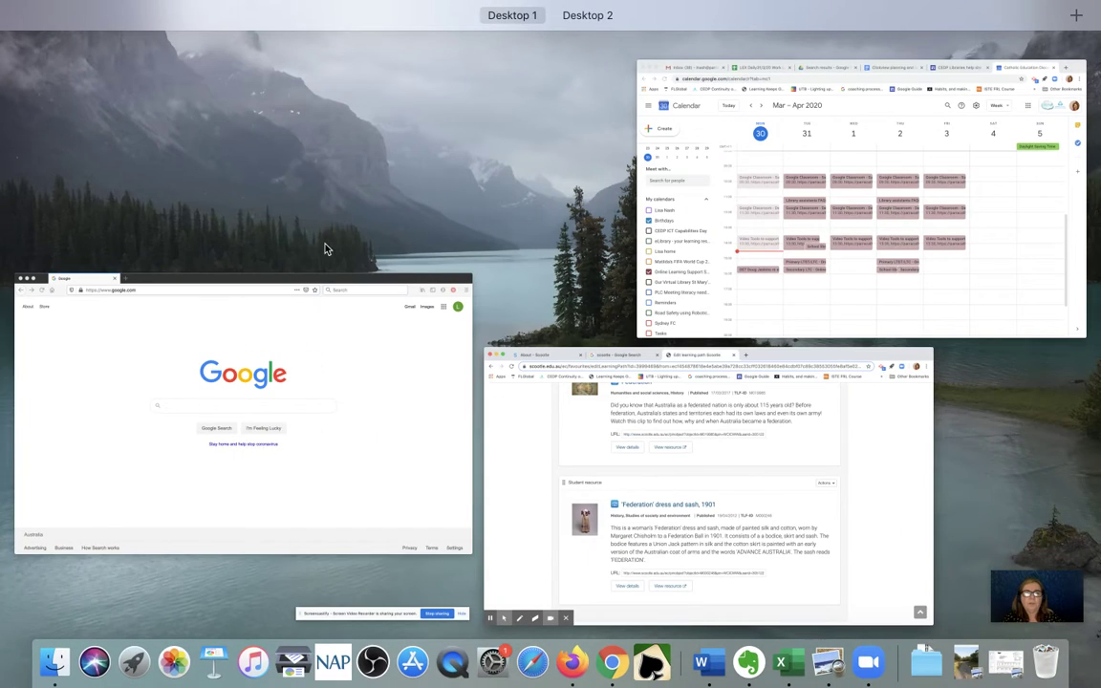
{"action": "left_click", "coordinate": [331, 306]}
{"action": "left_click", "coordinate": [240, 59]}
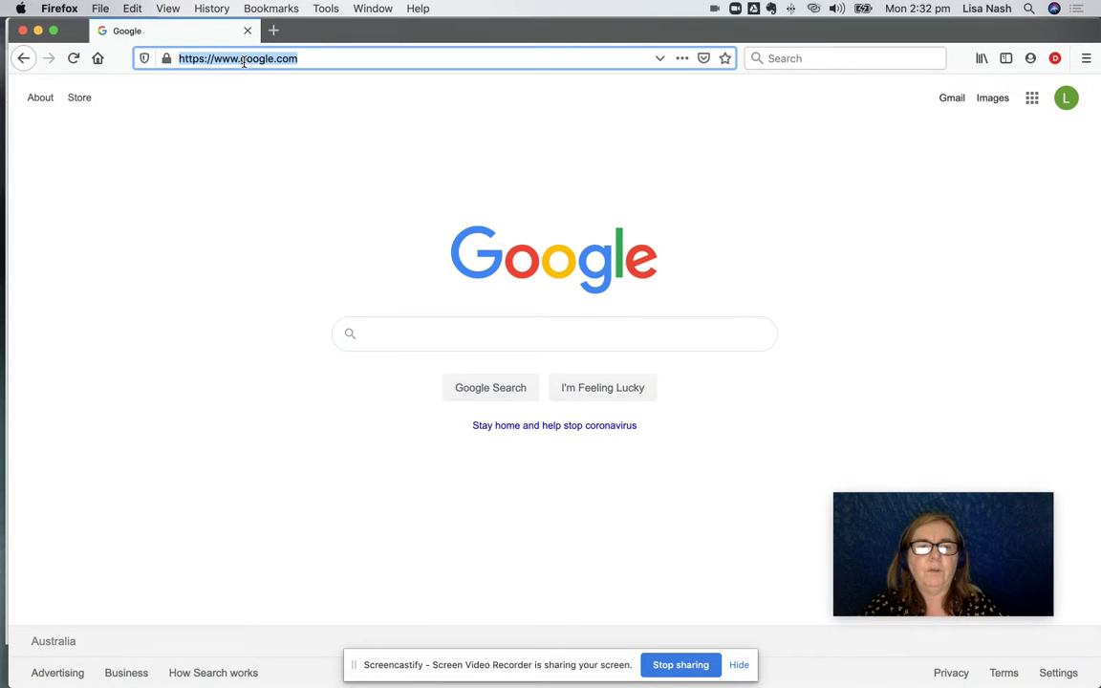
{"action": "type", "text": "scootle.edu.au/"}
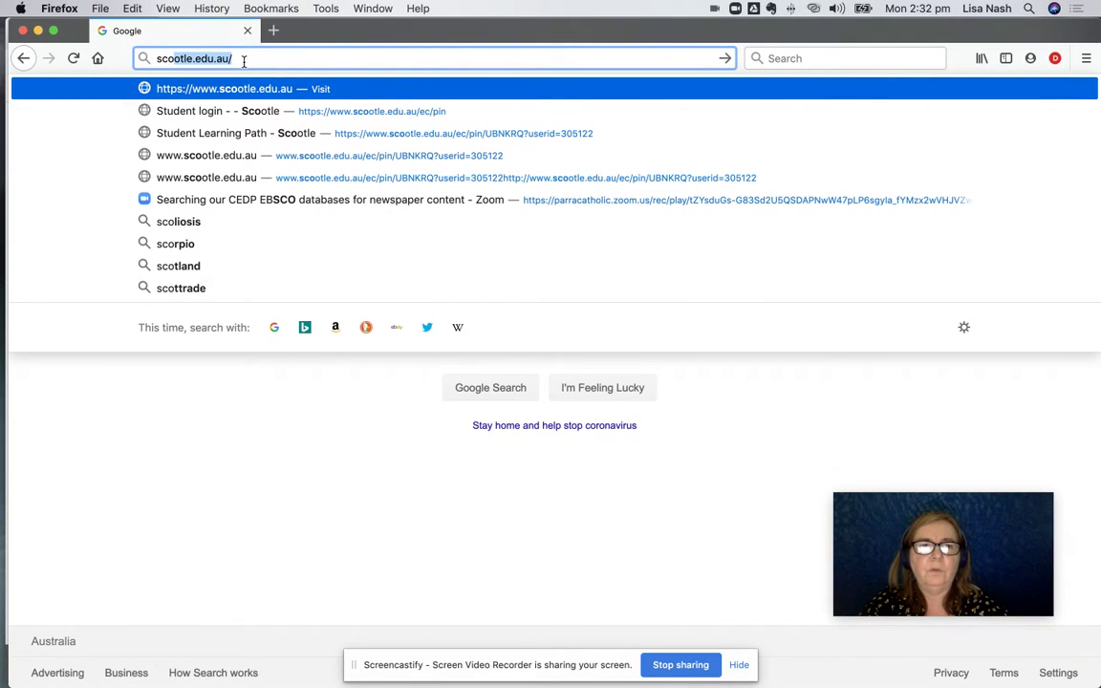
{"action": "key", "text": "Return"}
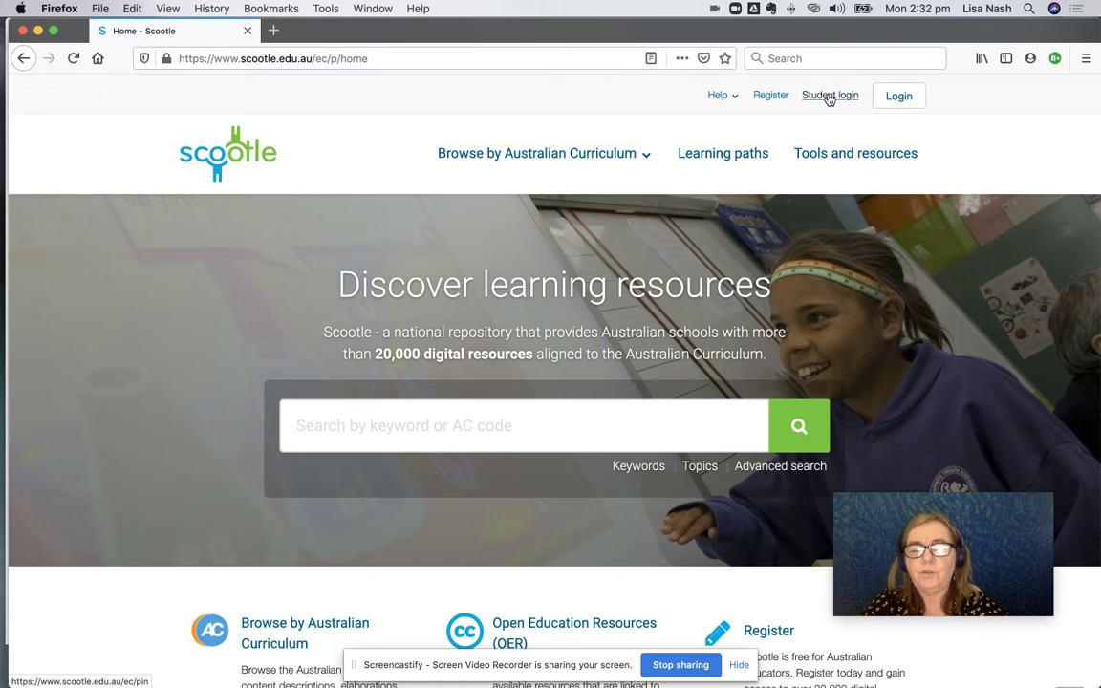
- Copy the Federation Yr5/6 learning path's student PIN from the teacher's Chrome window
{"action": "key", "text": "ctrl+Up"}
{"action": "left_click", "coordinate": [669, 430]}
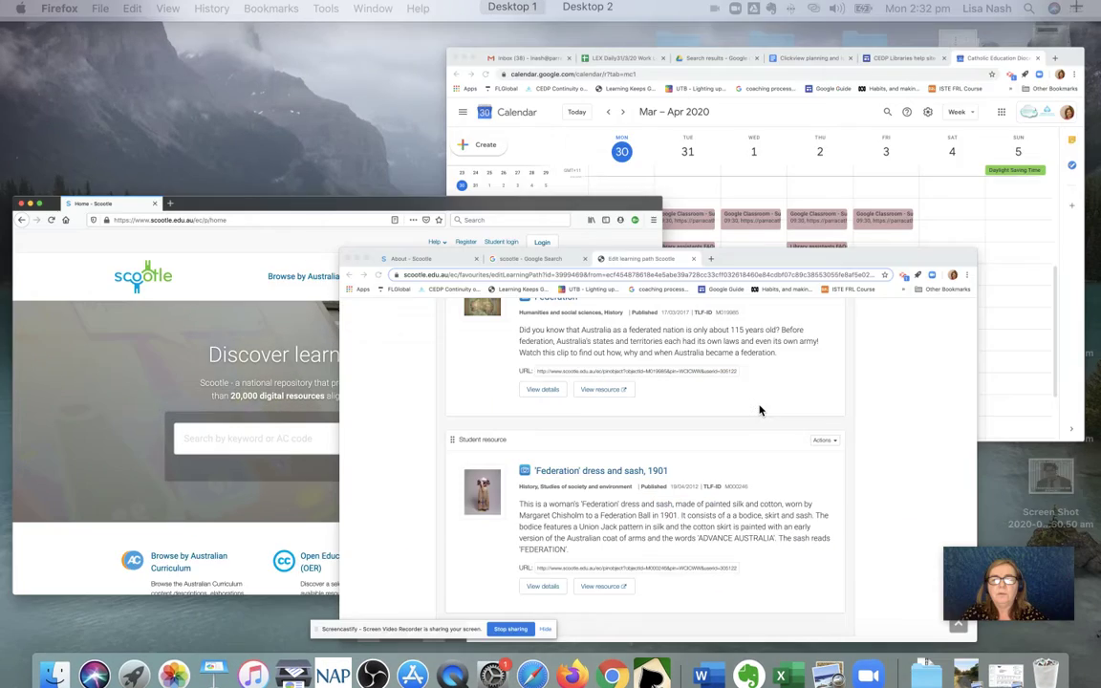
{"action": "scroll", "coordinate": [567, 219], "scroll_direction": "up", "scroll_amount": 5}
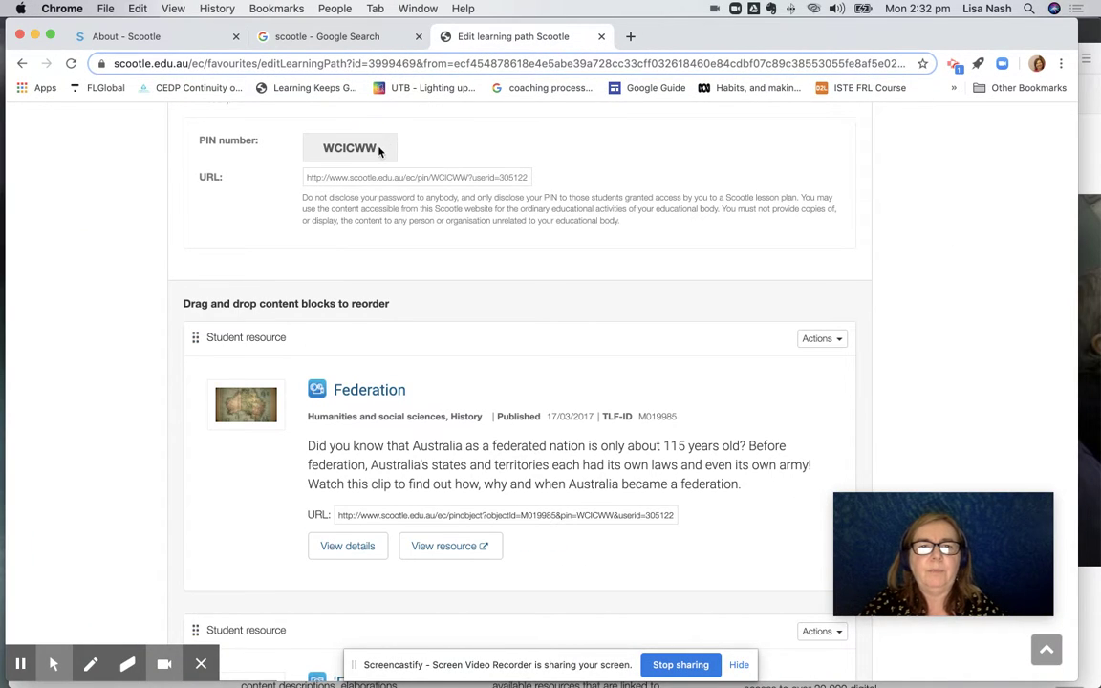
{"action": "double_click", "coordinate": [325, 149]}
{"action": "key", "text": "super+c"}
{"action": "left_click", "coordinate": [322, 150]}
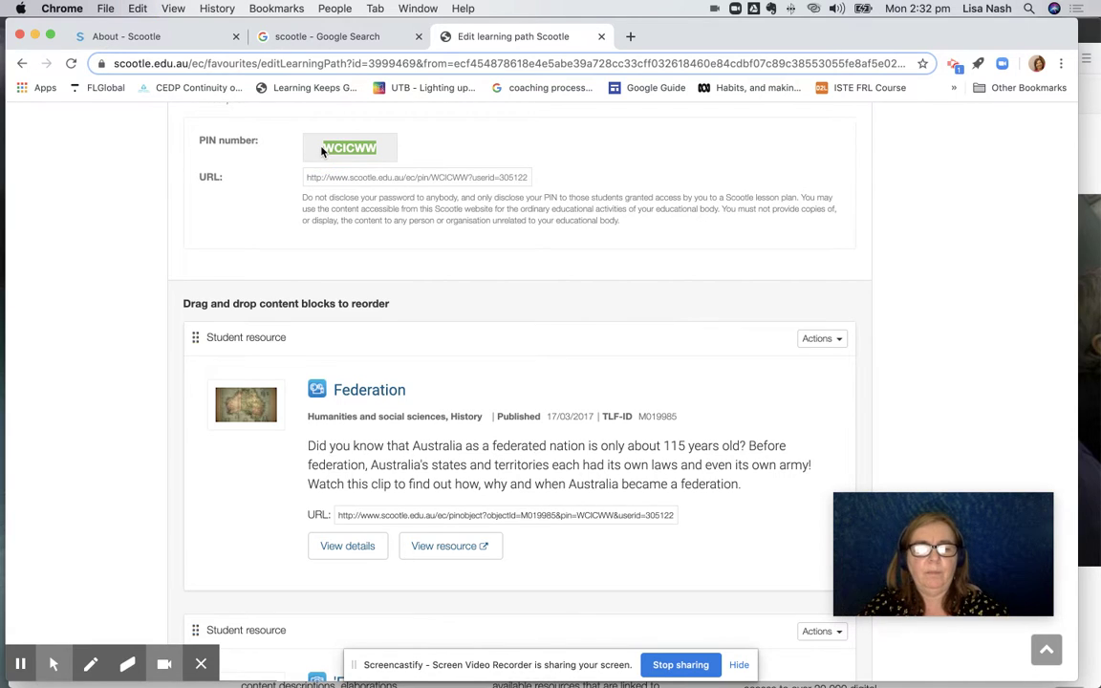
- Log in through Student login in Firefox with the pasted PIN
{"action": "key", "text": "ctrl+Up"}
{"action": "left_click", "coordinate": [302, 340]}
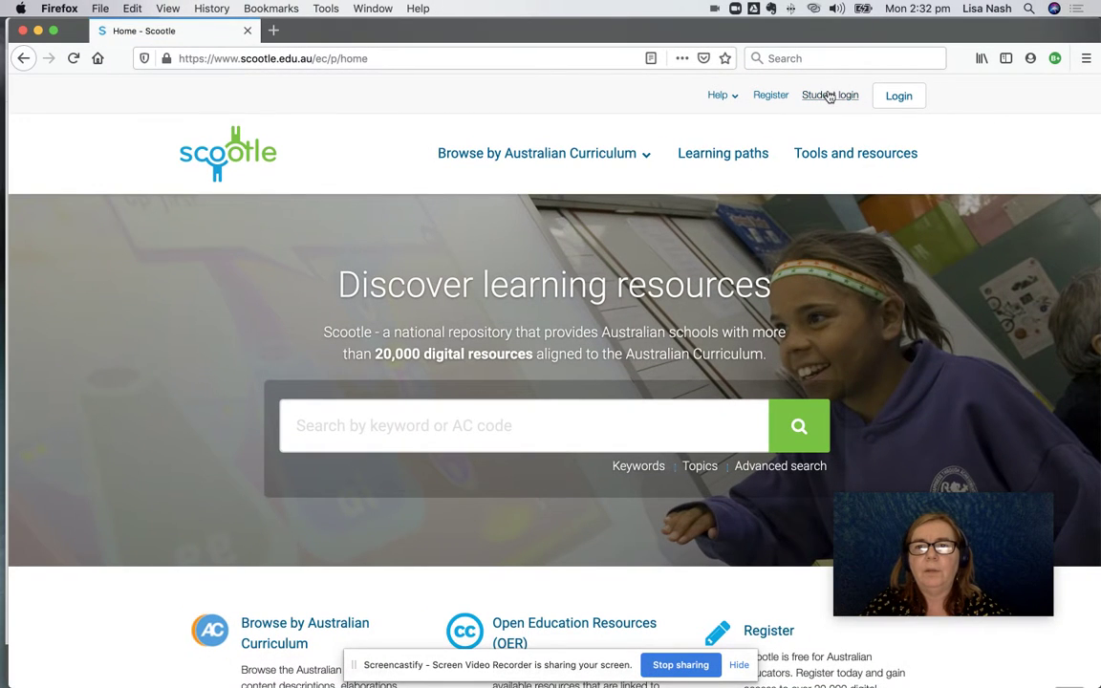
{"action": "left_click", "coordinate": [828, 95]}
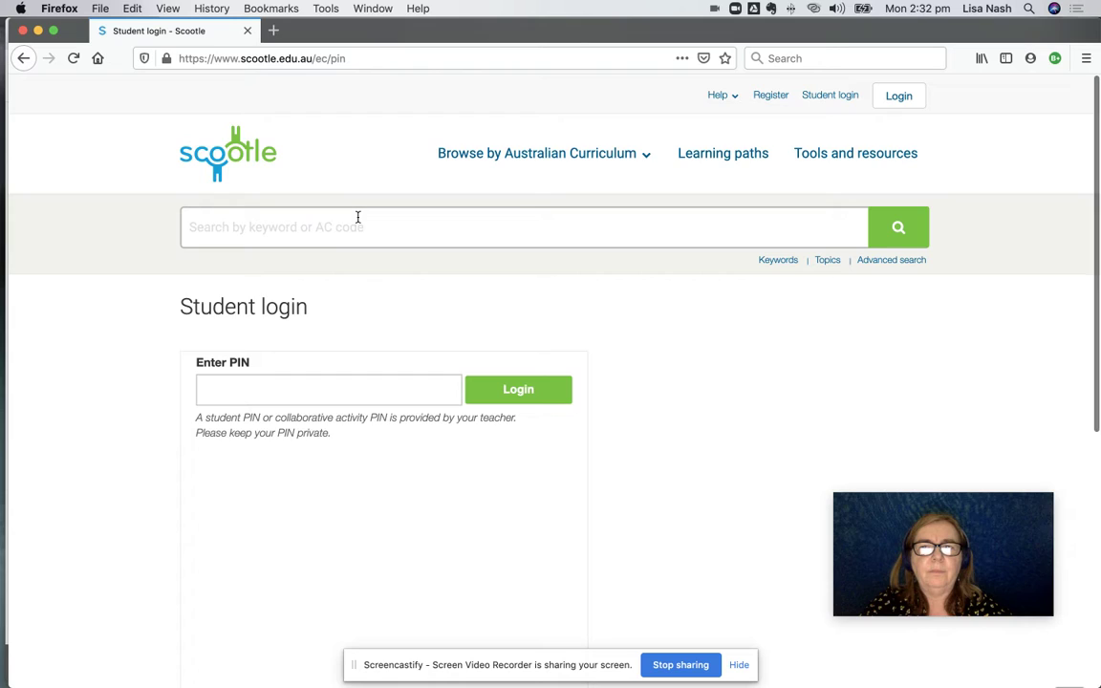
{"action": "left_click", "coordinate": [248, 388]}
{"action": "key", "text": "super+v"}
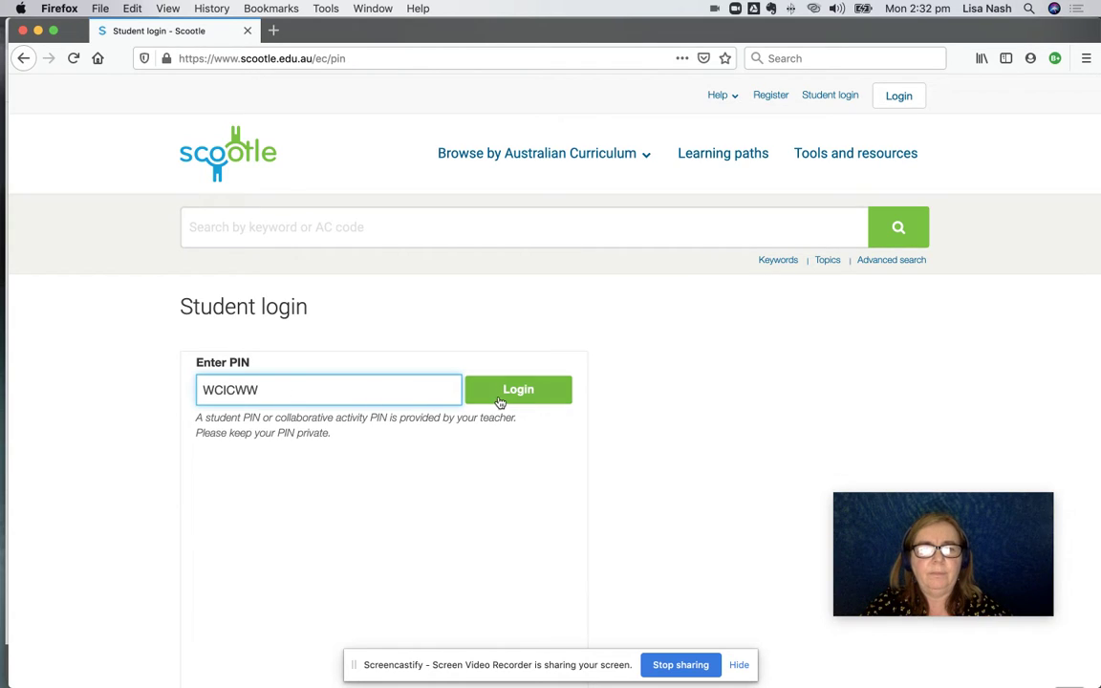
{"action": "left_click", "coordinate": [499, 398]}
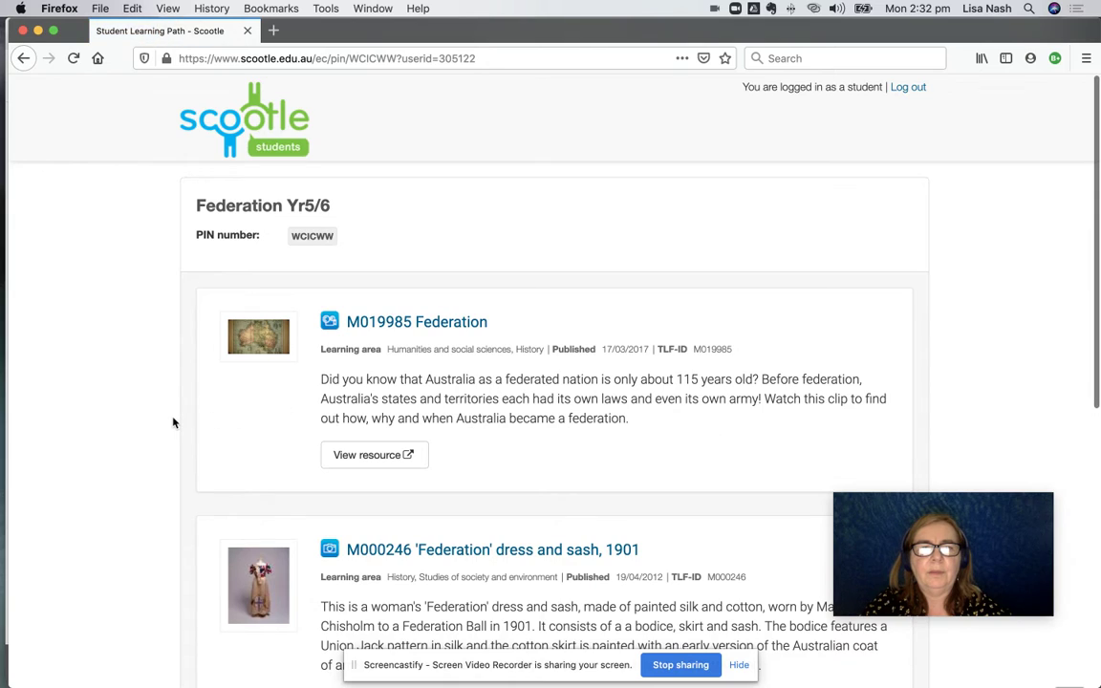
- Open the M019985 Federation video in a new tab, then return to the Student Learning Path tab
{"action": "scroll", "coordinate": [173, 422], "scroll_direction": "down", "scroll_amount": 1}
{"action": "scroll", "coordinate": [173, 422], "scroll_direction": "down", "scroll_amount": 5}
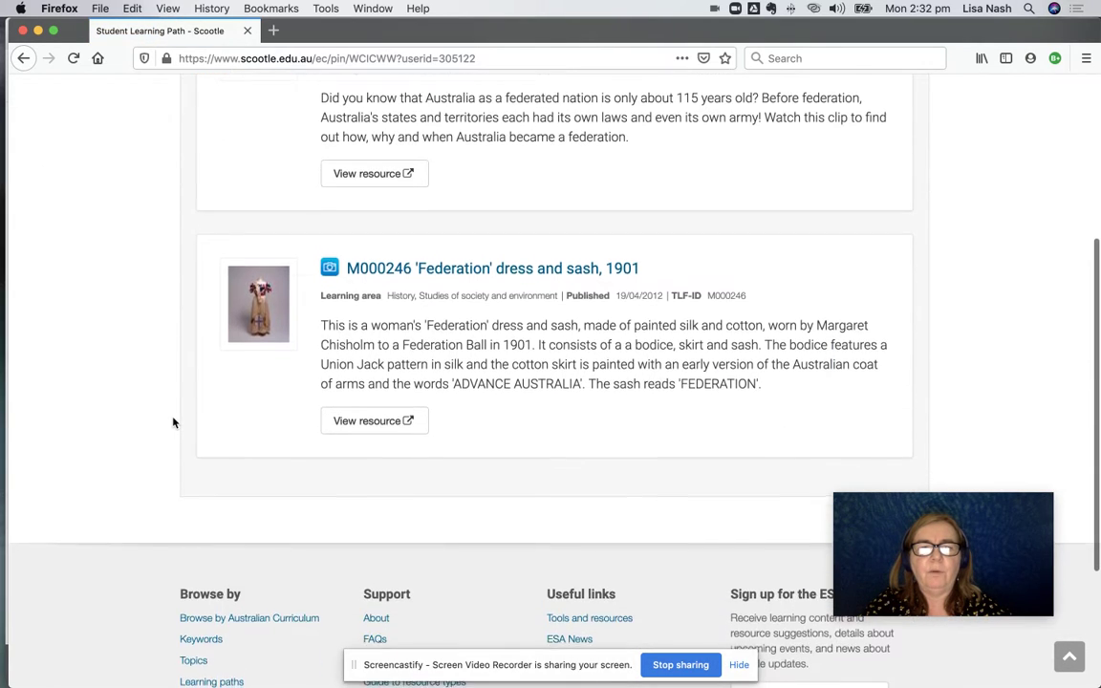
{"action": "scroll", "coordinate": [173, 422], "scroll_direction": "up", "scroll_amount": 6}
{"action": "scroll", "coordinate": [173, 423], "scroll_direction": "down", "scroll_amount": 1}
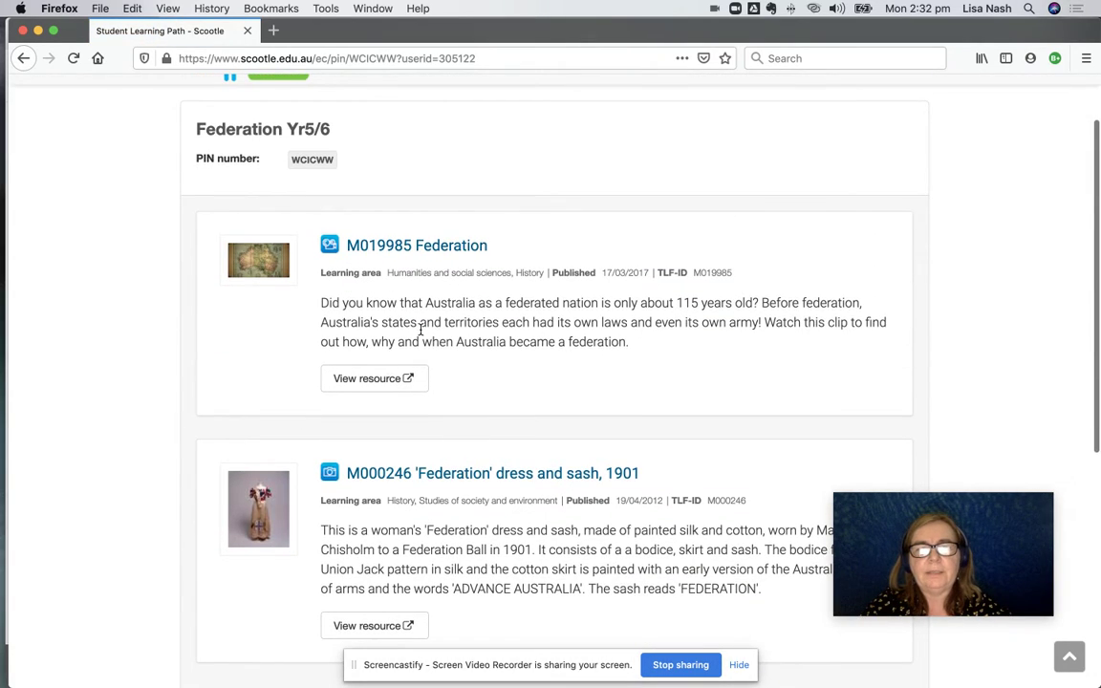
{"action": "left_click", "coordinate": [420, 246]}
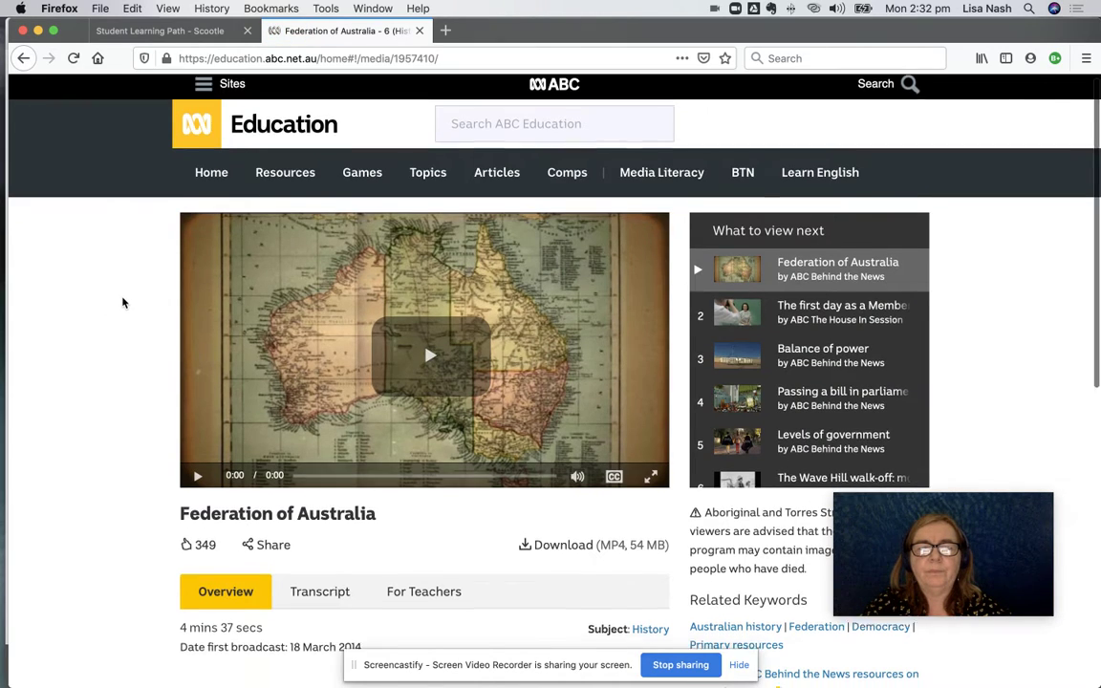
{"action": "scroll", "coordinate": [118, 303], "scroll_direction": "down", "scroll_amount": 2}
{"action": "left_click", "coordinate": [172, 30]}
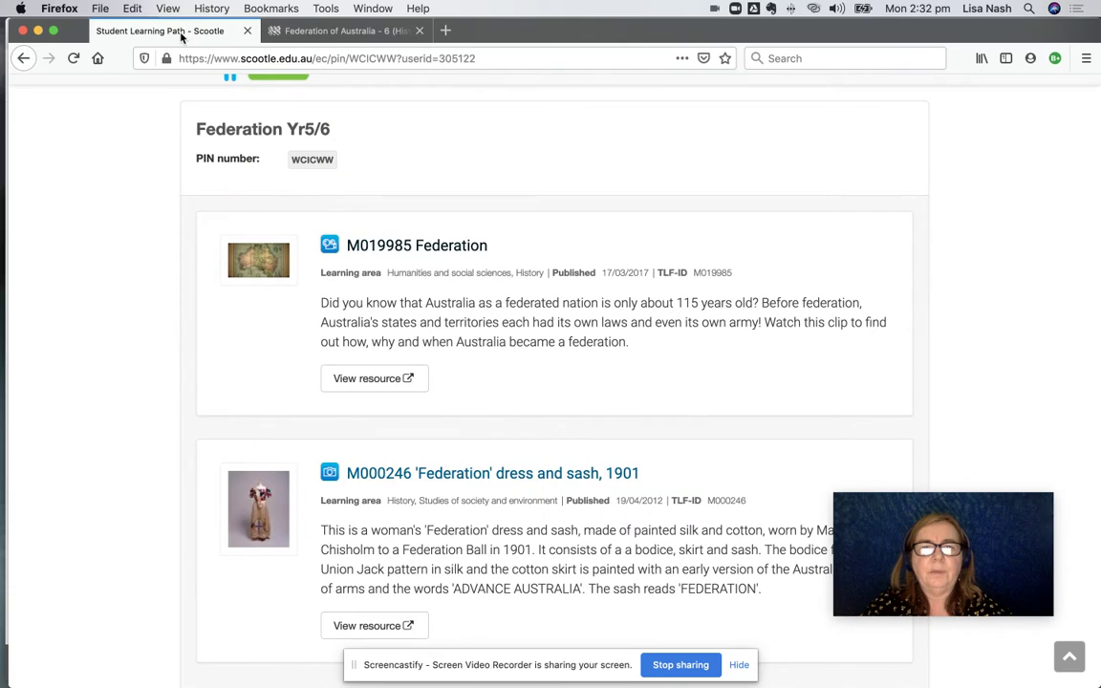
{"action": "scroll", "coordinate": [340, 277], "scroll_direction": "up", "scroll_amount": 2}
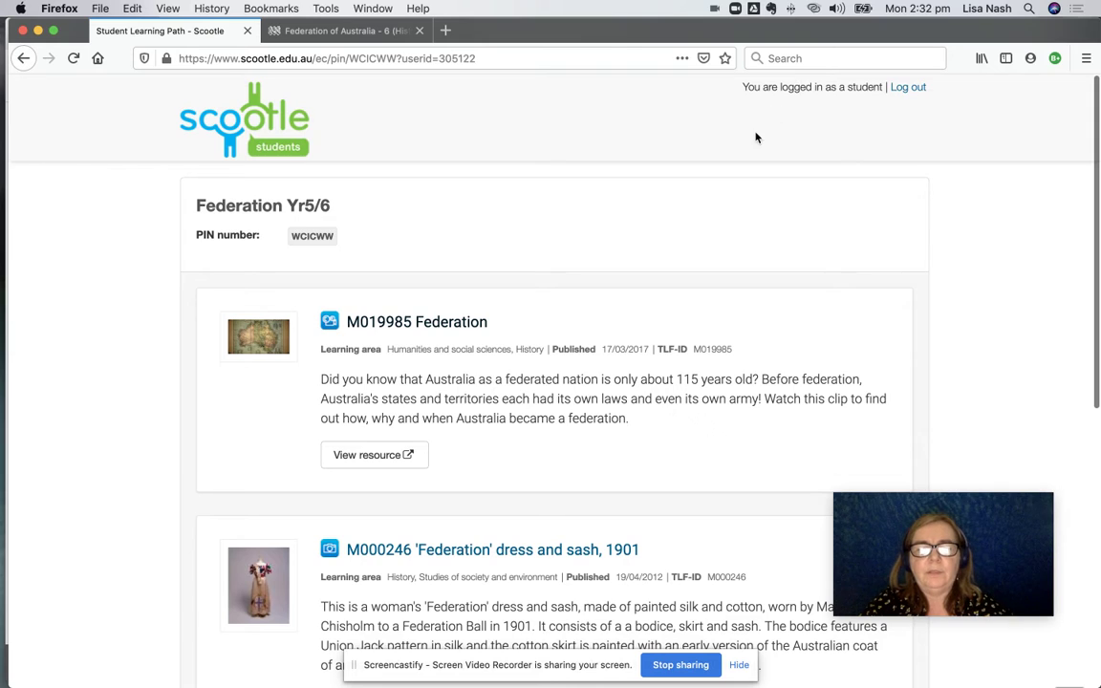
{"action": "key", "text": "ctrl+Up"}
- In the teacher's Chrome window, list My learning paths showing Federation Yr5/6, then close Help
{"action": "left_click", "coordinate": [713, 427]}
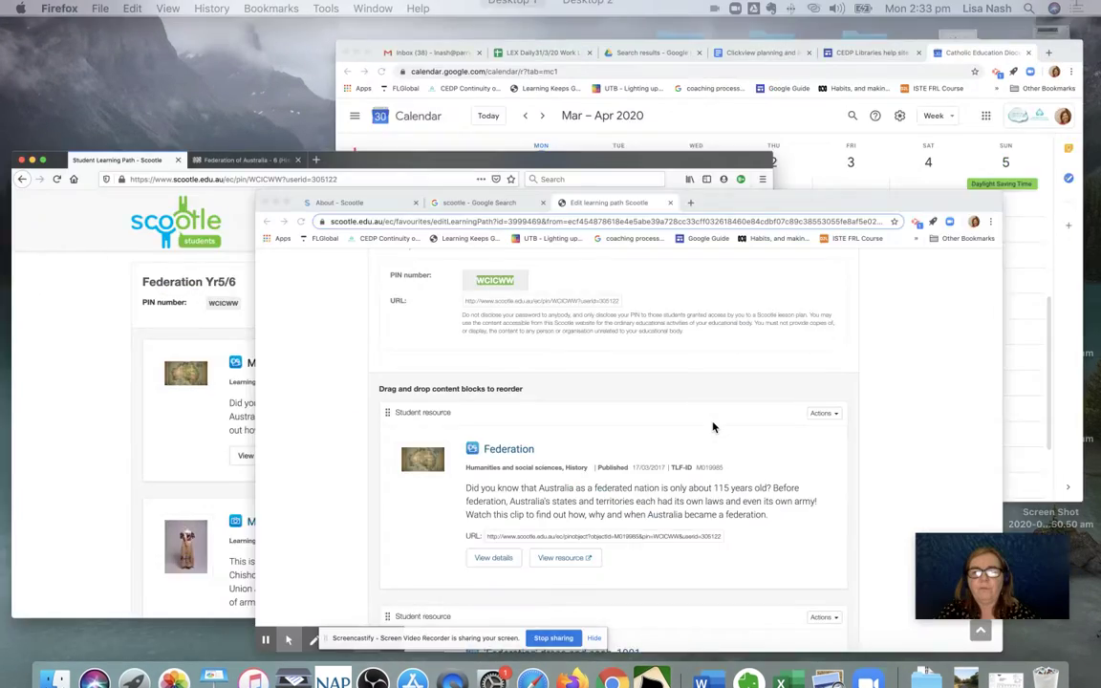
{"action": "scroll", "coordinate": [710, 322], "scroll_direction": "up", "scroll_amount": 5}
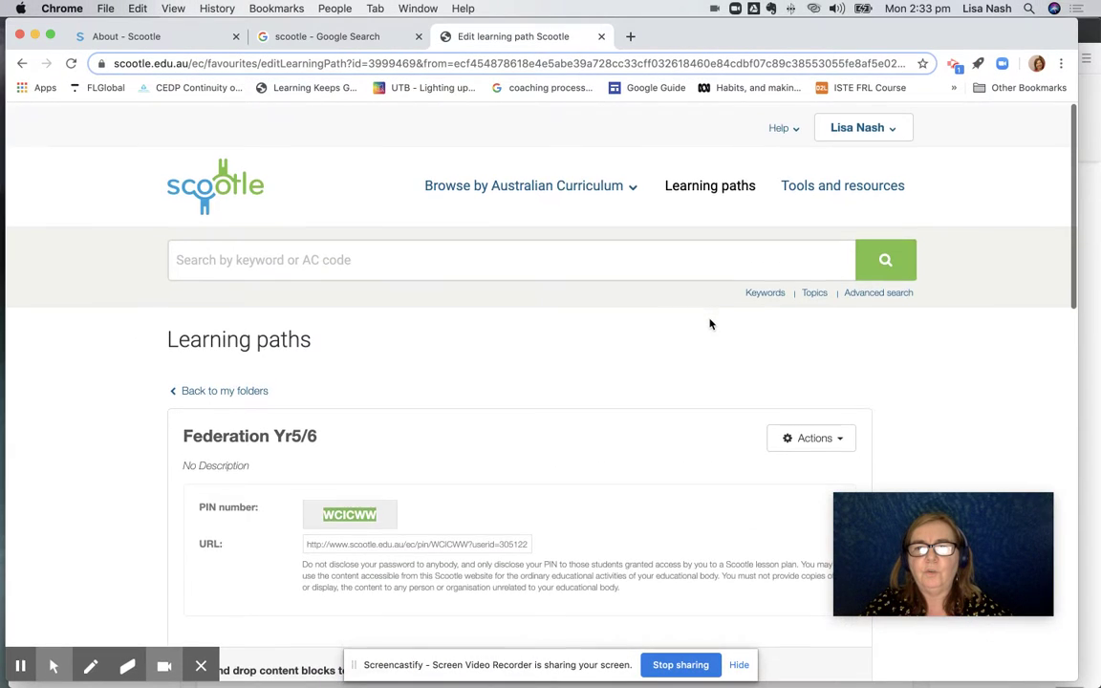
{"action": "left_click", "coordinate": [704, 187]}
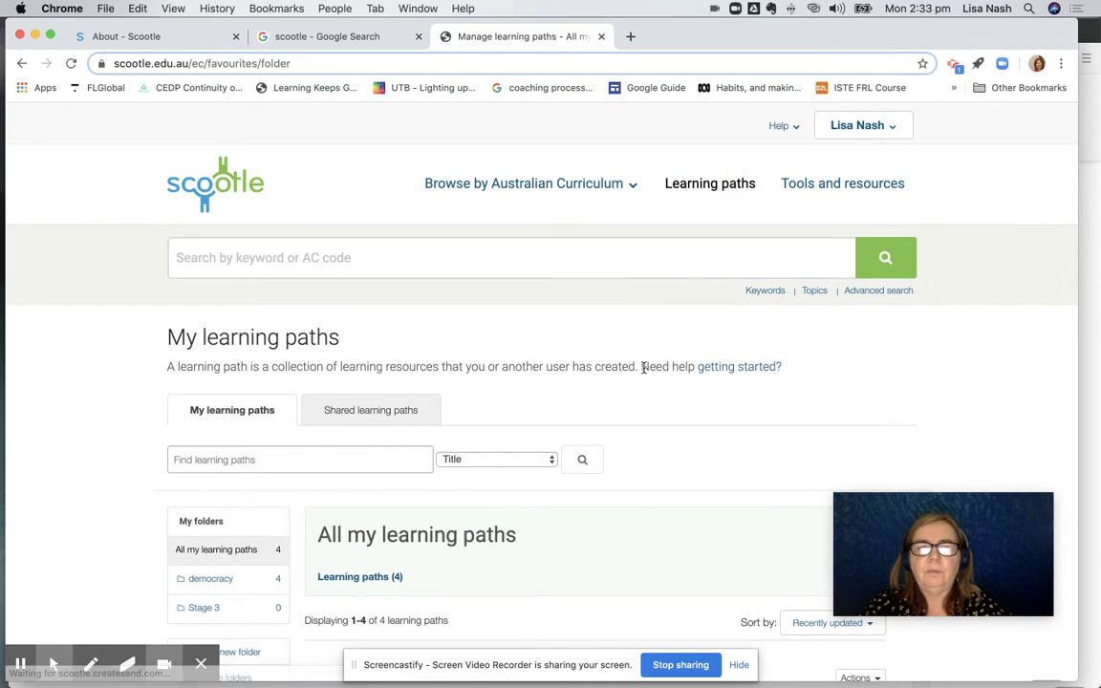
{"action": "scroll", "coordinate": [507, 405], "scroll_direction": "down", "scroll_amount": 5}
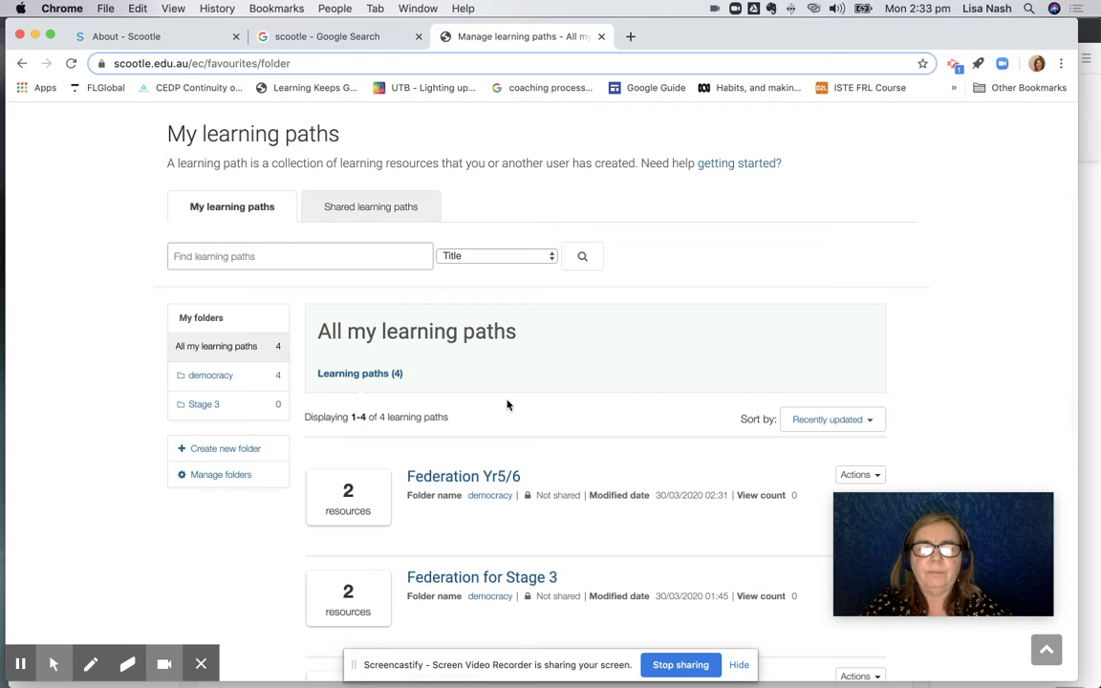
{"action": "scroll", "coordinate": [507, 405], "scroll_direction": "down", "scroll_amount": 8}
{"action": "scroll", "coordinate": [509, 403], "scroll_direction": "up", "scroll_amount": 13}
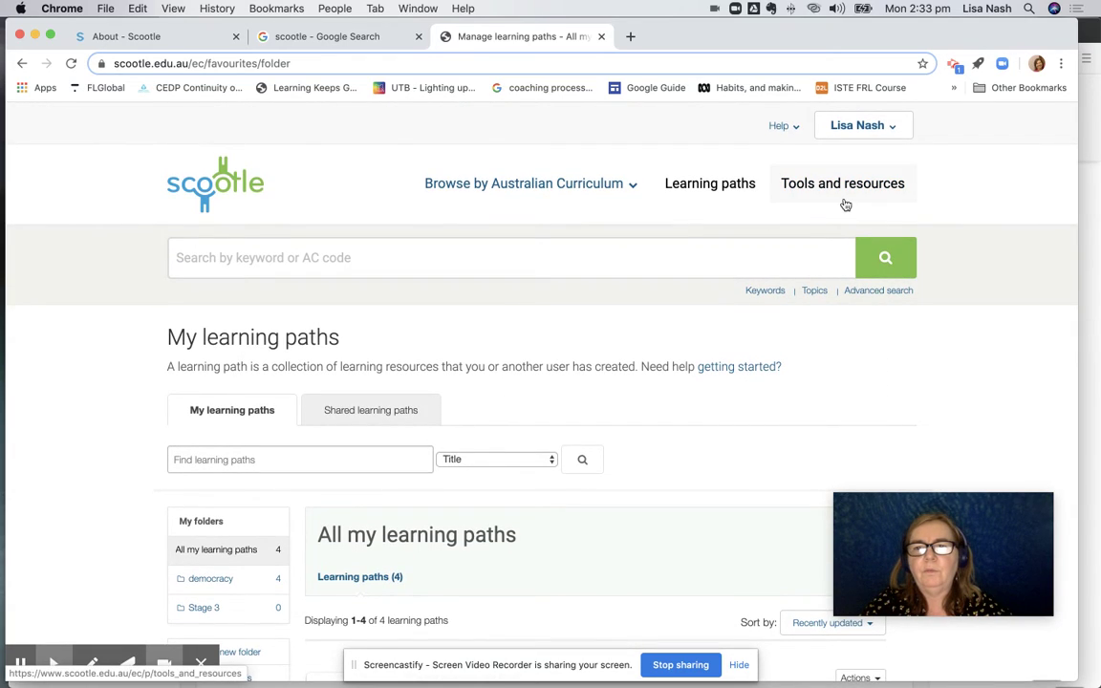
{"action": "left_click", "coordinate": [780, 129]}
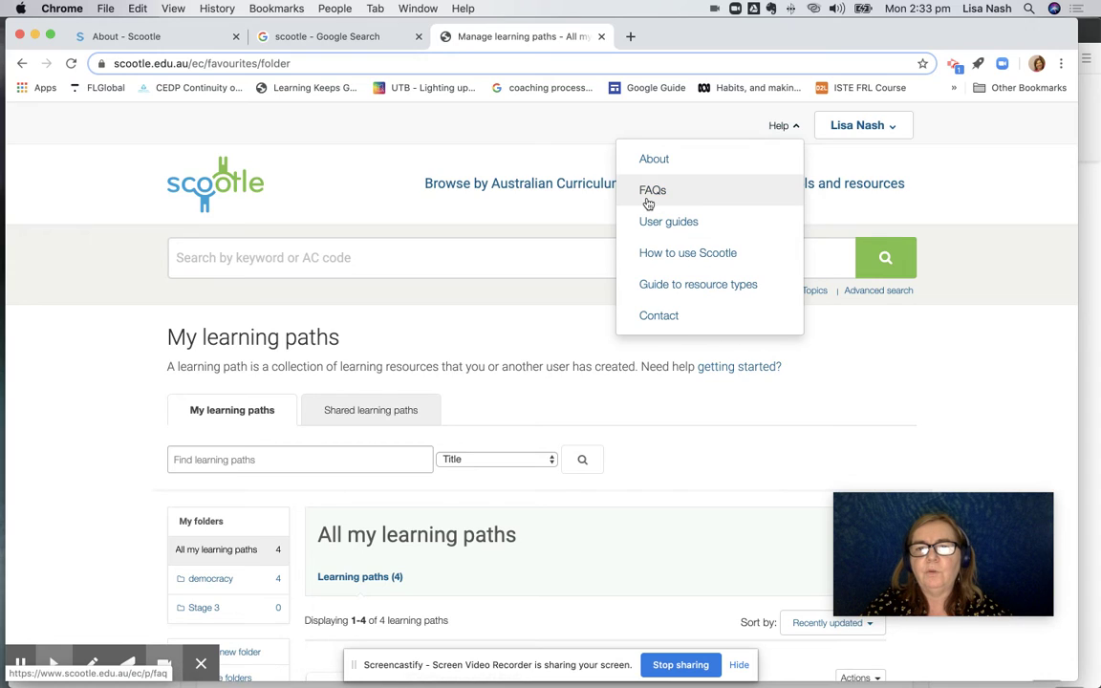
{"action": "left_click", "coordinate": [845, 361]}
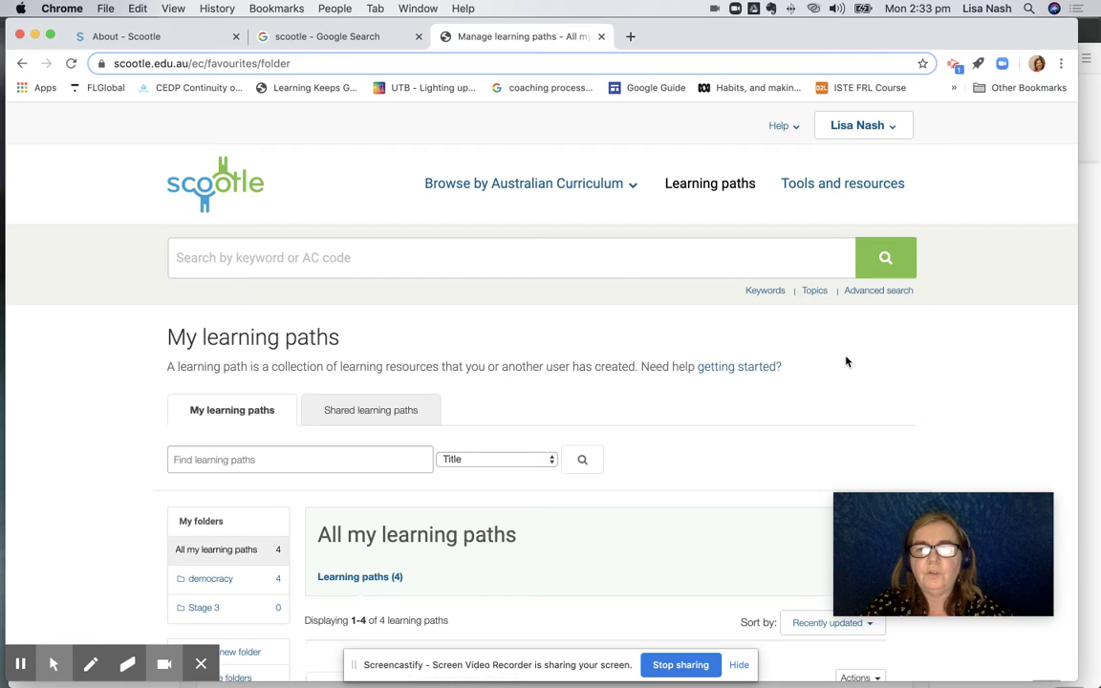